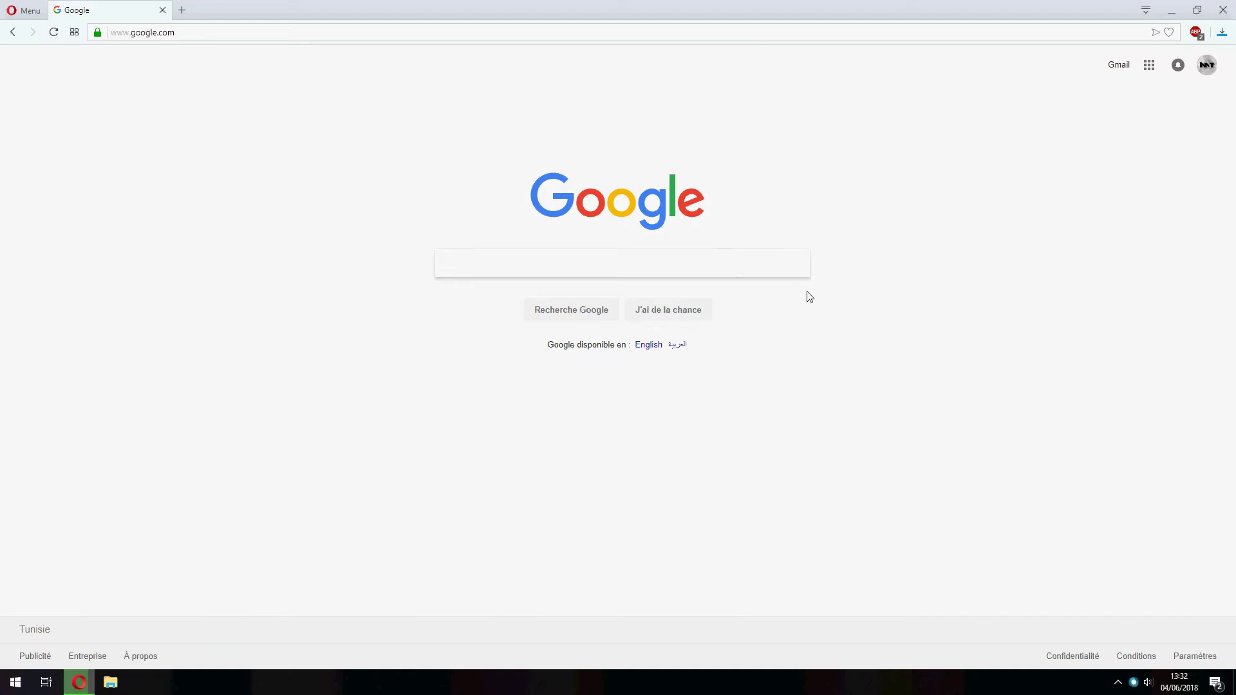
Search Google for 'jdk 10 download'.
click(635, 270)
click(705, 230)
click(623, 263)
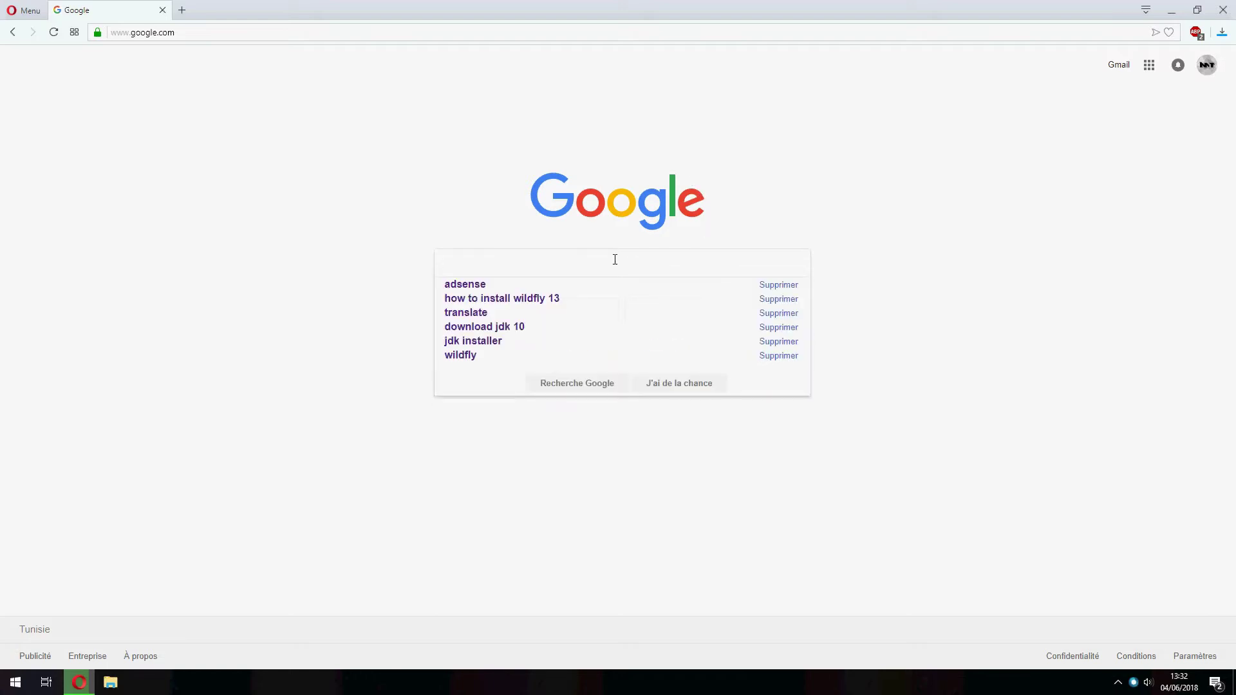
text(jdk)
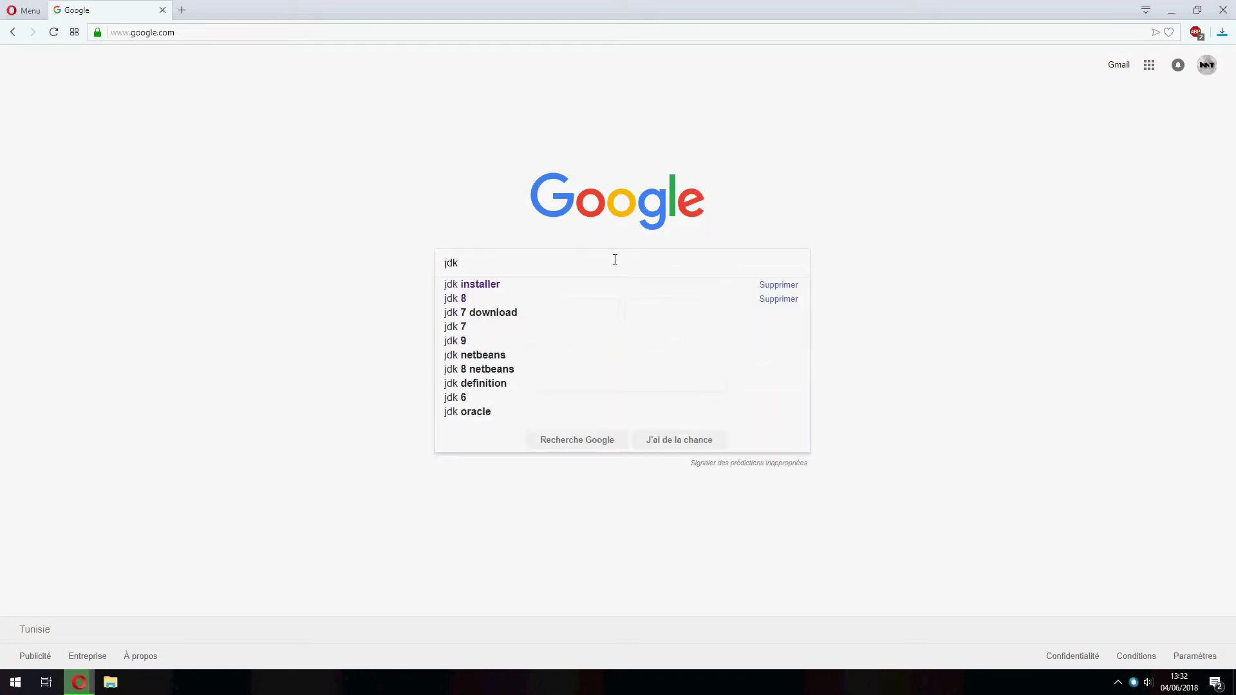
text( 10 downllo)
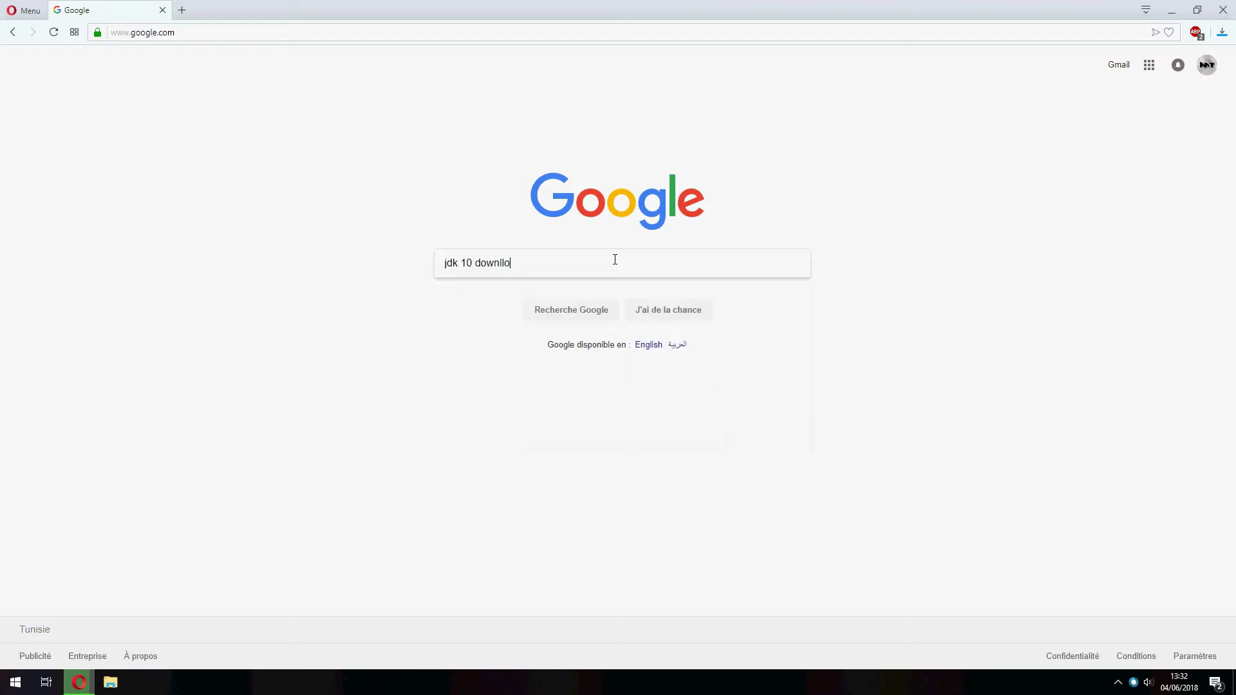
text(ad)
key(Return)
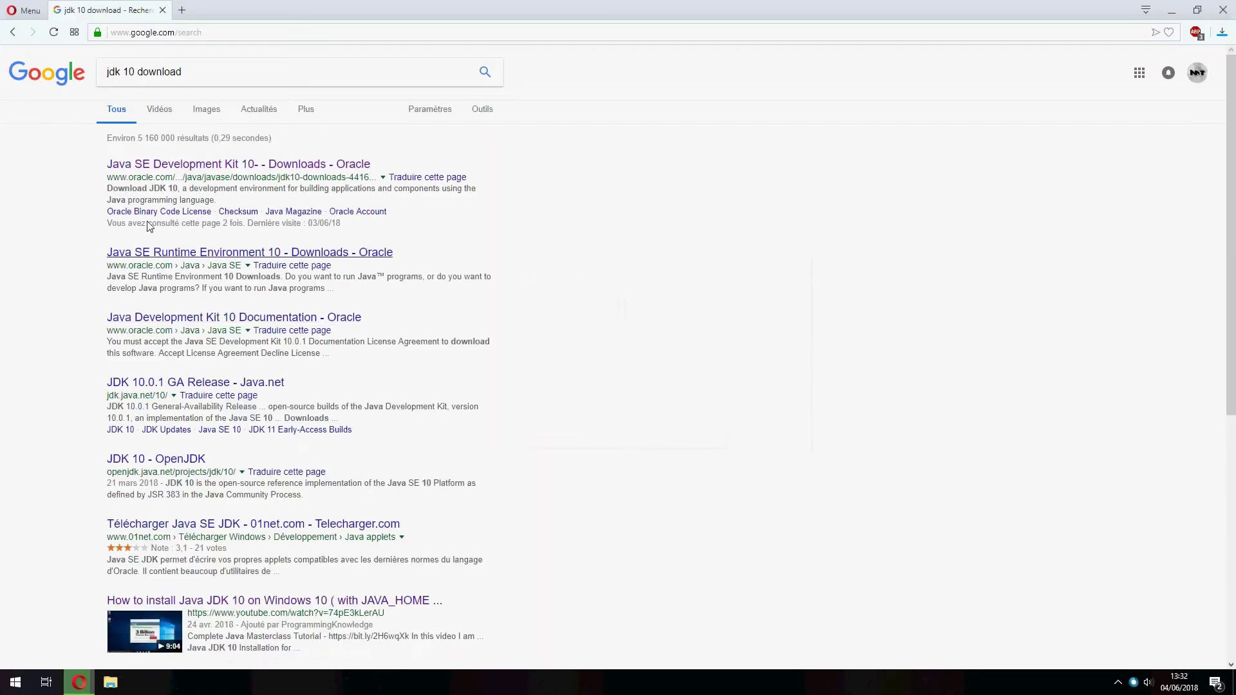
Accept the Oracle JDK 10 license and save the Windows x64 .exe installer.
click(175, 167)
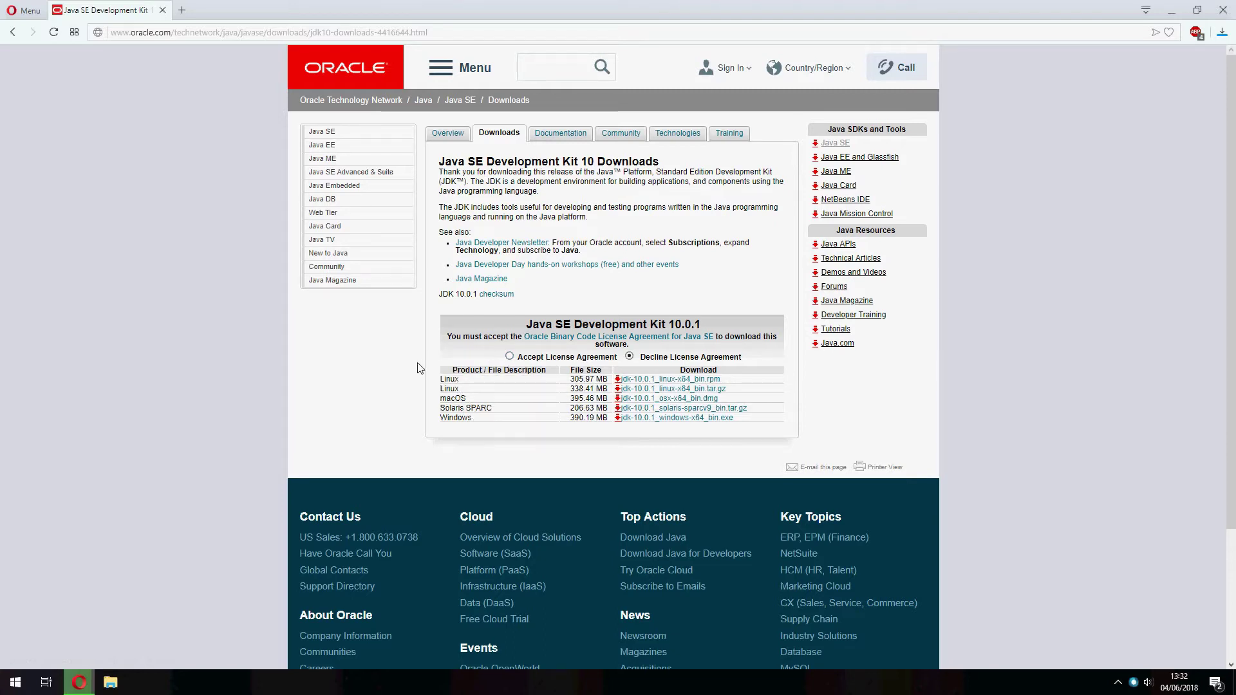
click(510, 357)
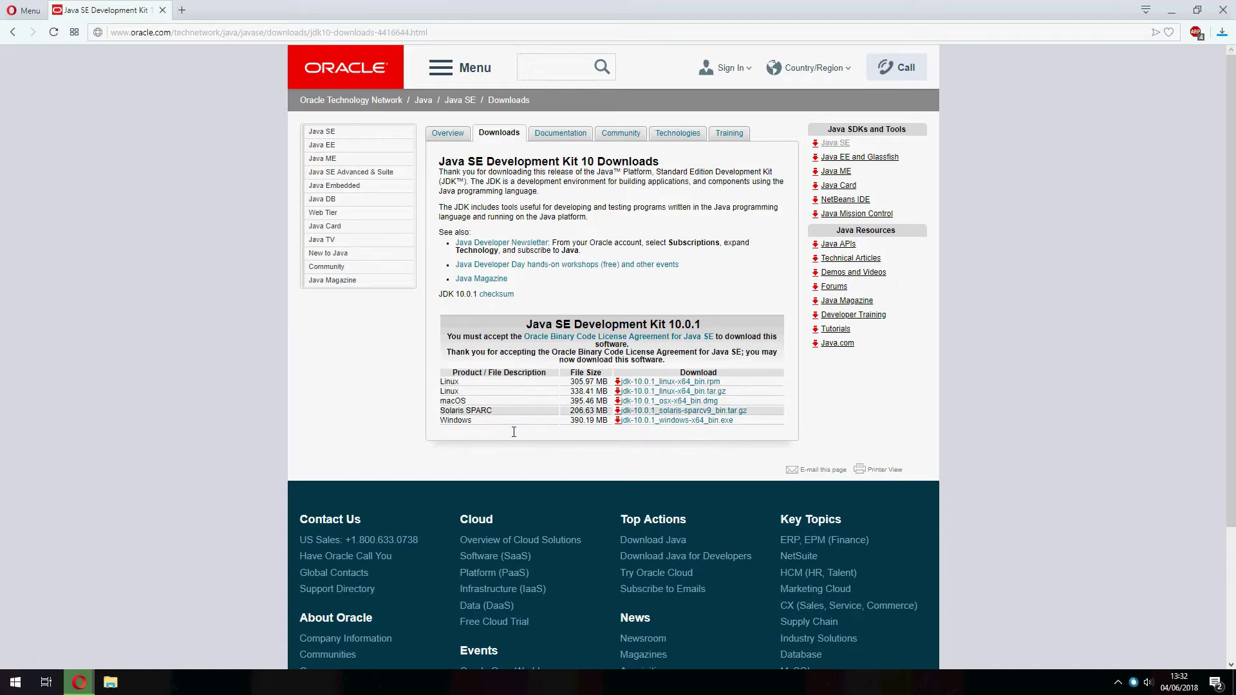
click(666, 423)
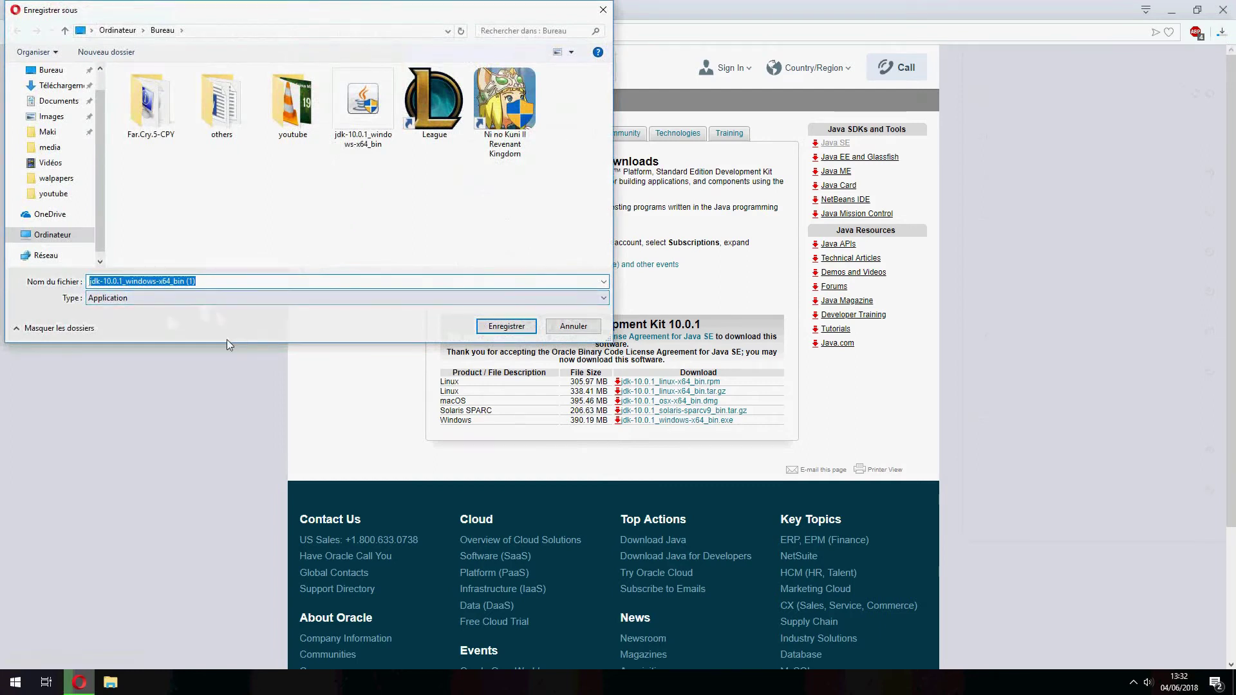
key(Return)
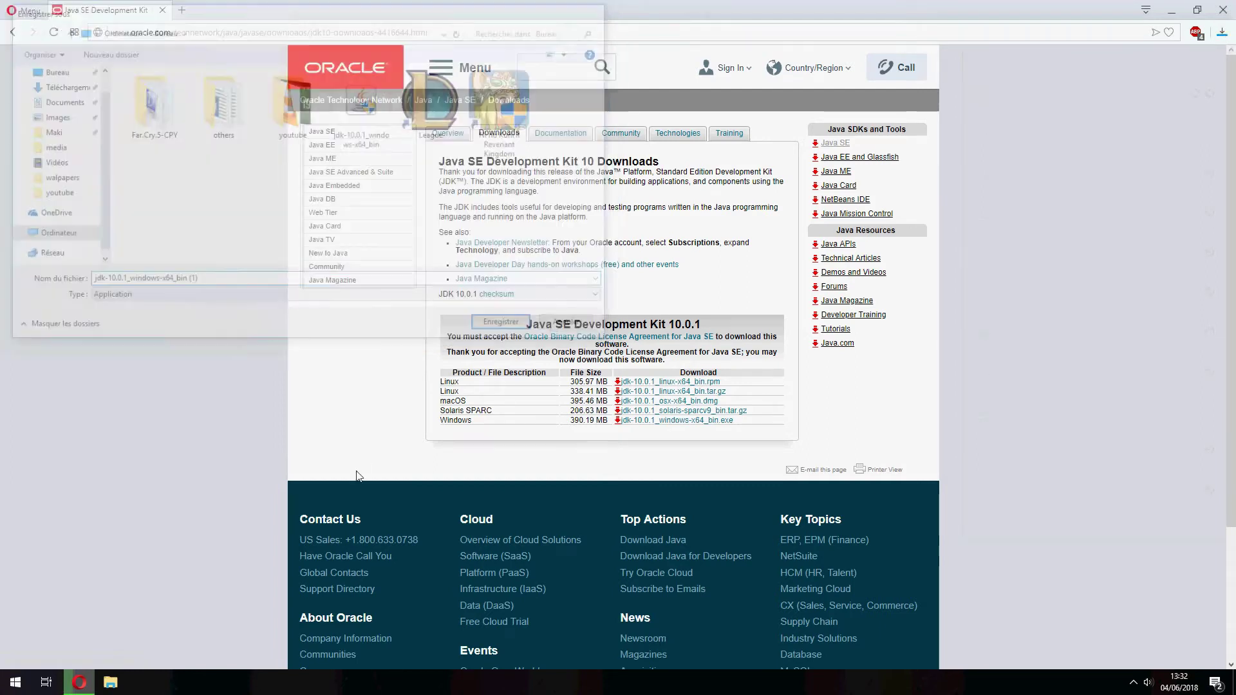
Install JDK 10.0.1 and its JRE using the default features and location.
click(1170, 8)
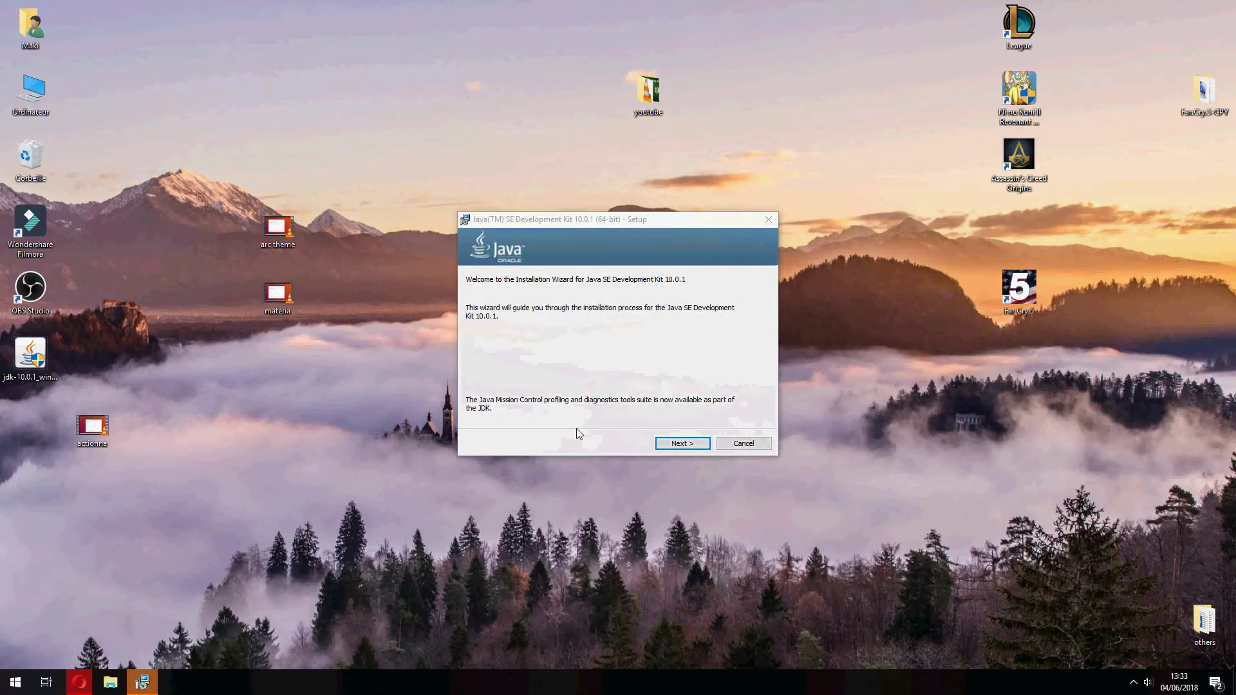
click(680, 446)
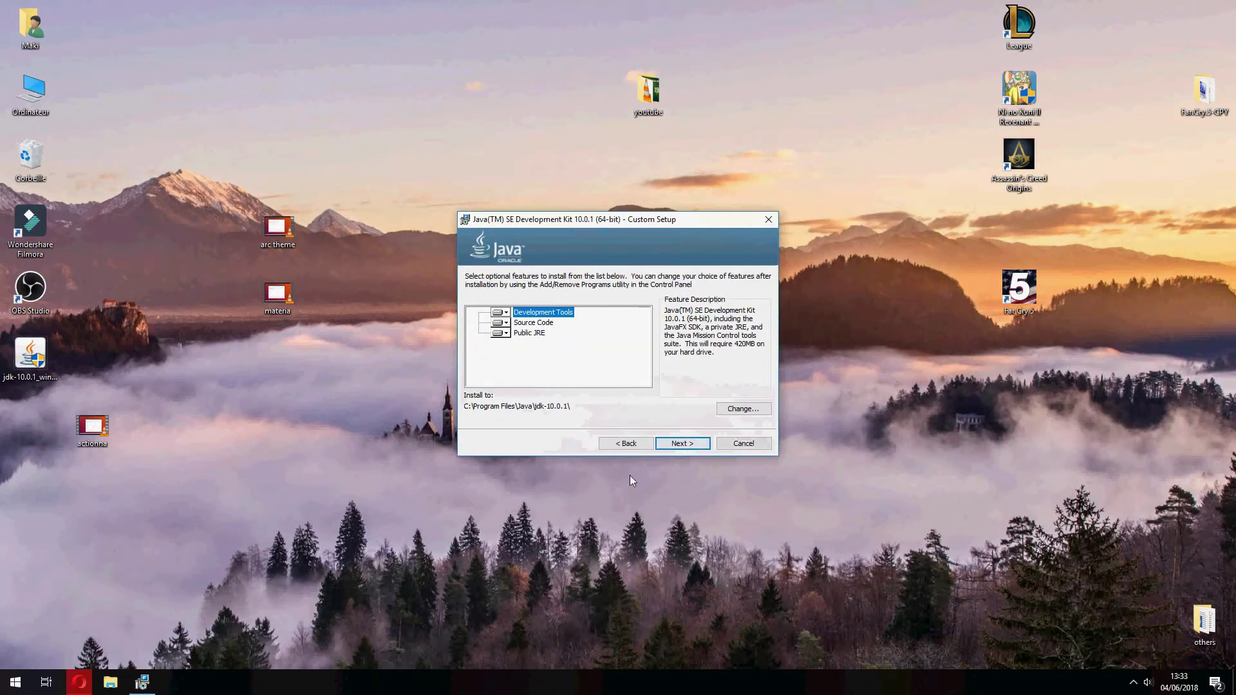
click(683, 446)
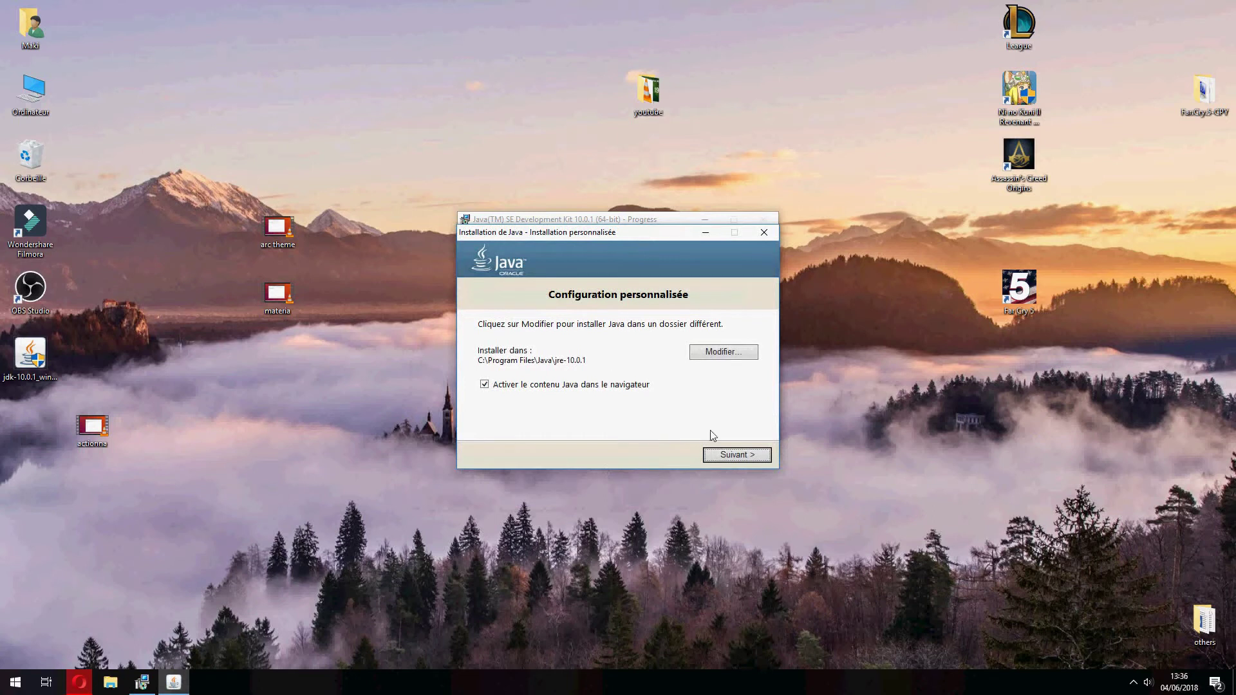
click(732, 455)
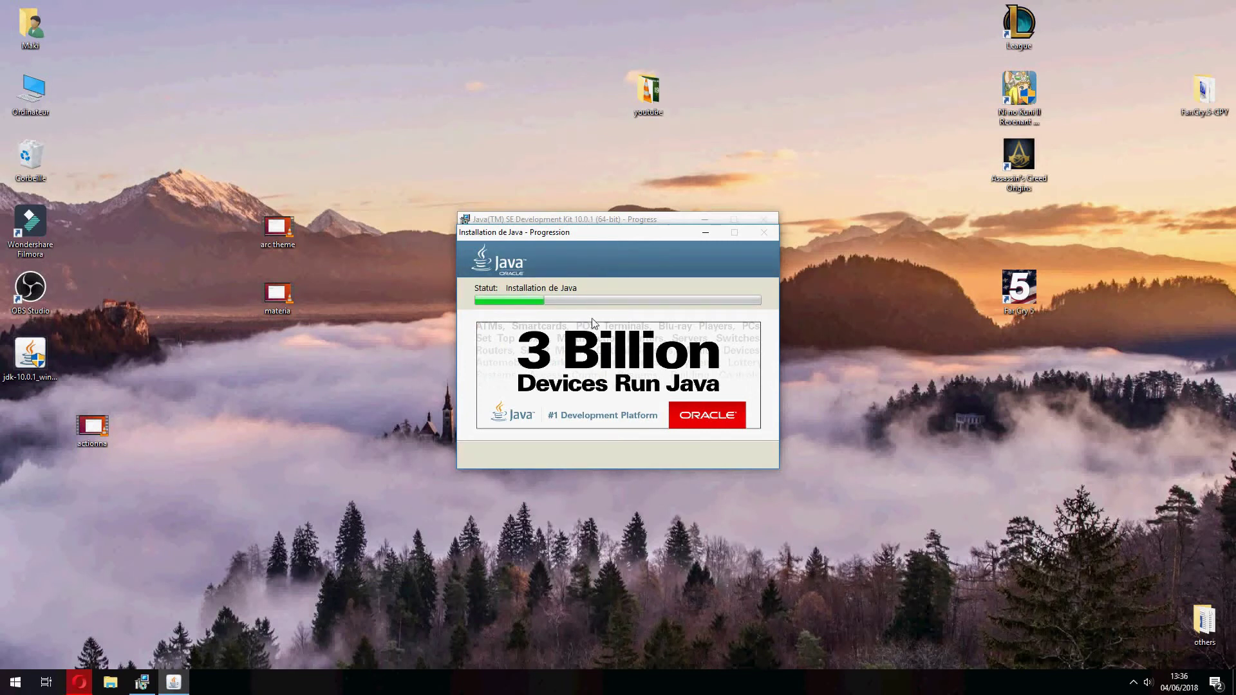
click(708, 548)
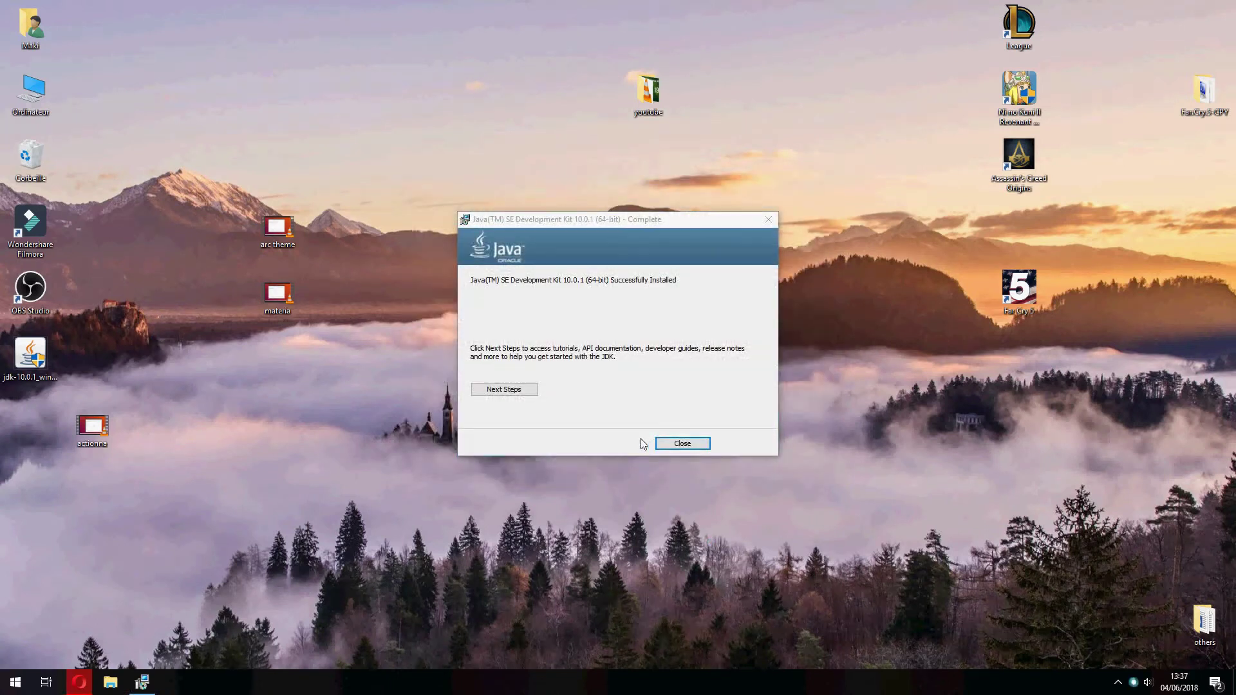
click(680, 446)
Close the finished installer and browse to C:\Program Files\Java\jdk-10.0.1\bin.
click(680, 445)
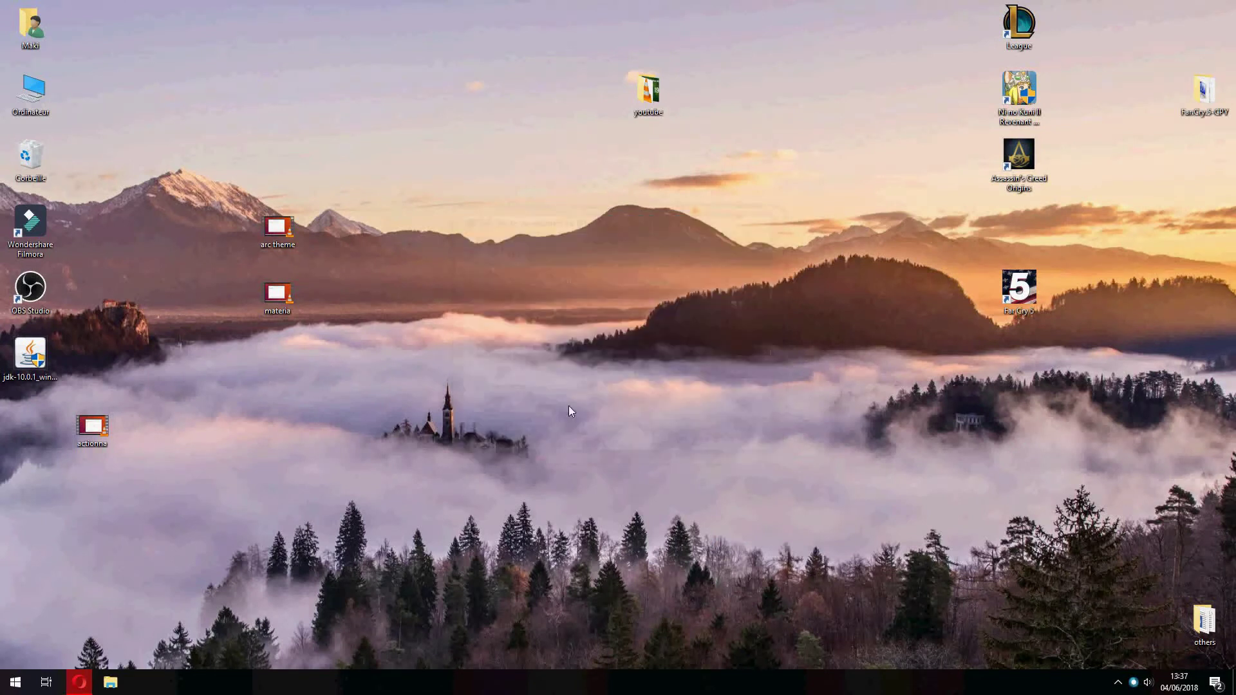
double_click(22, 95)
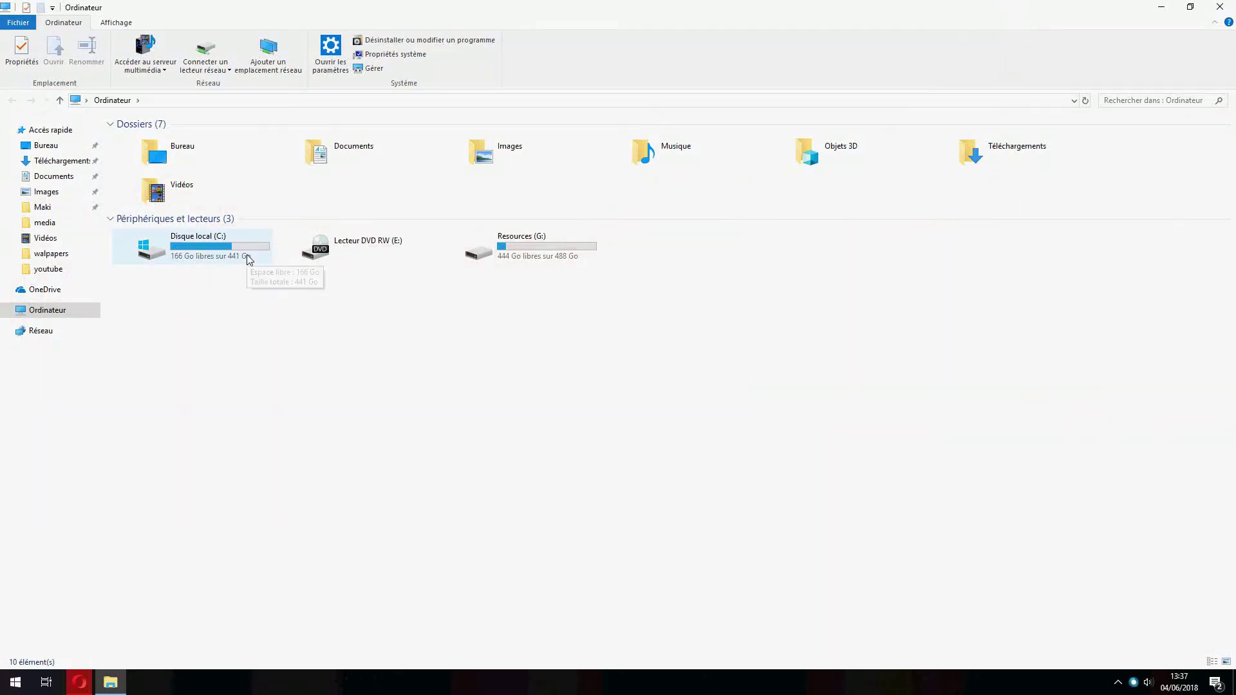
double_click(227, 236)
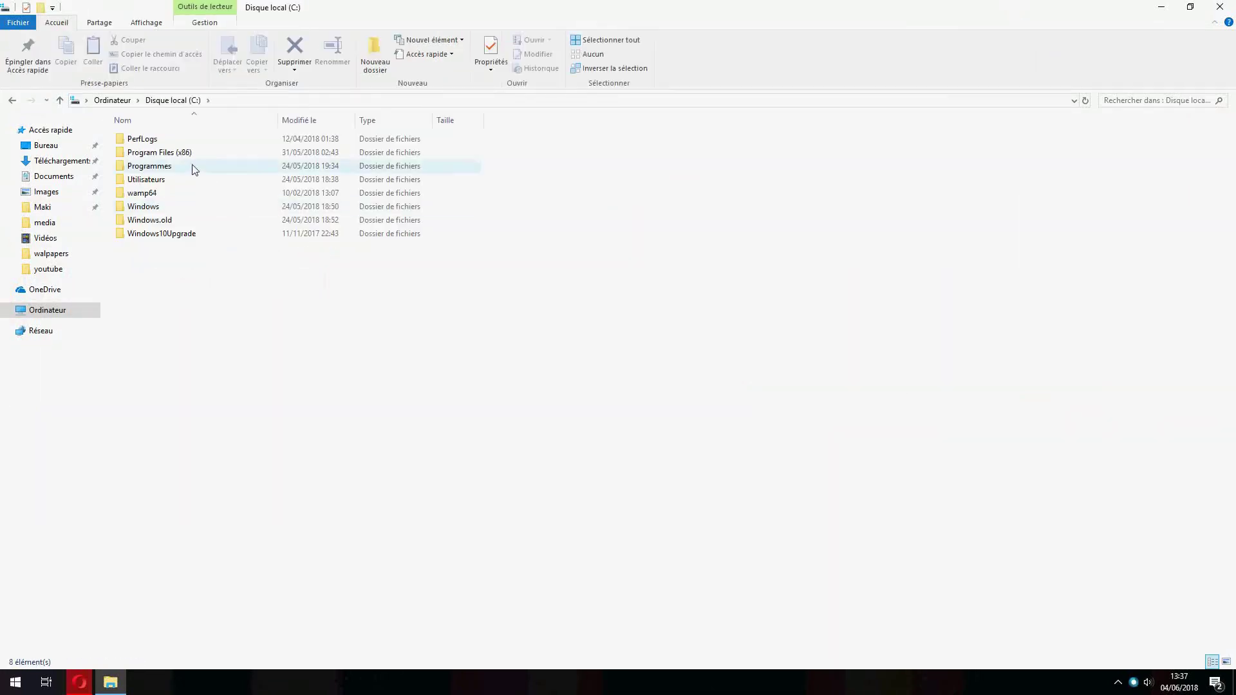
double_click(222, 156)
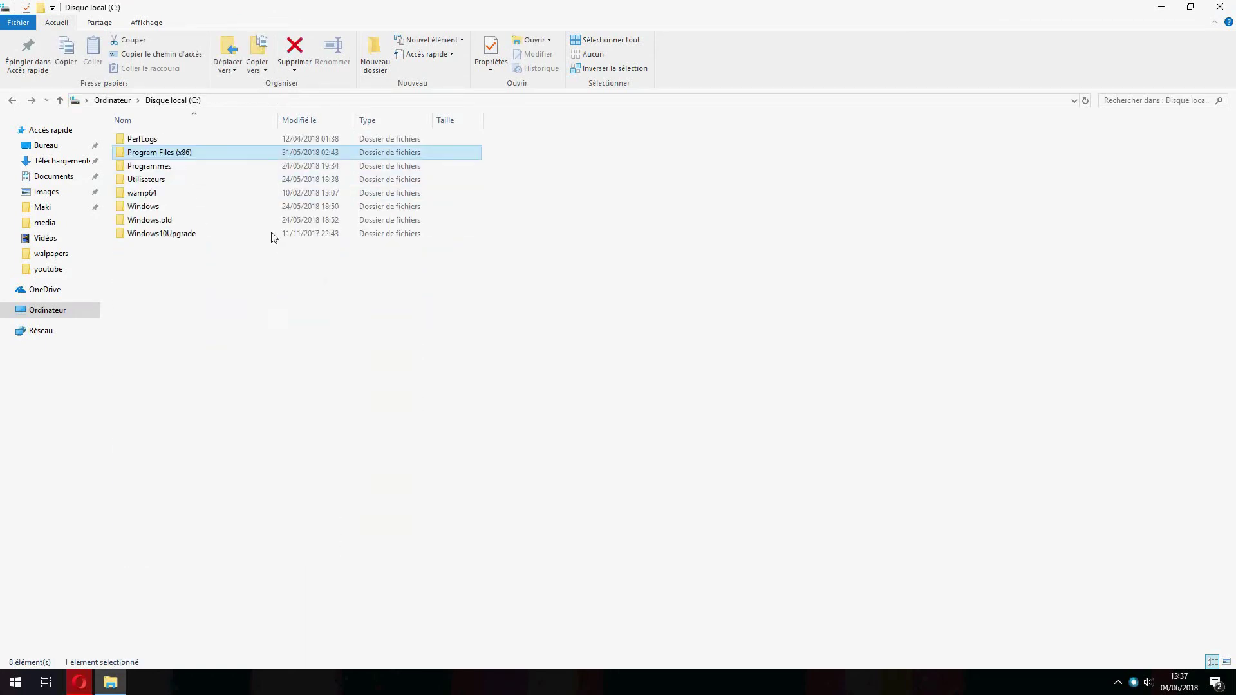
key(BackSpace)
double_click(181, 165)
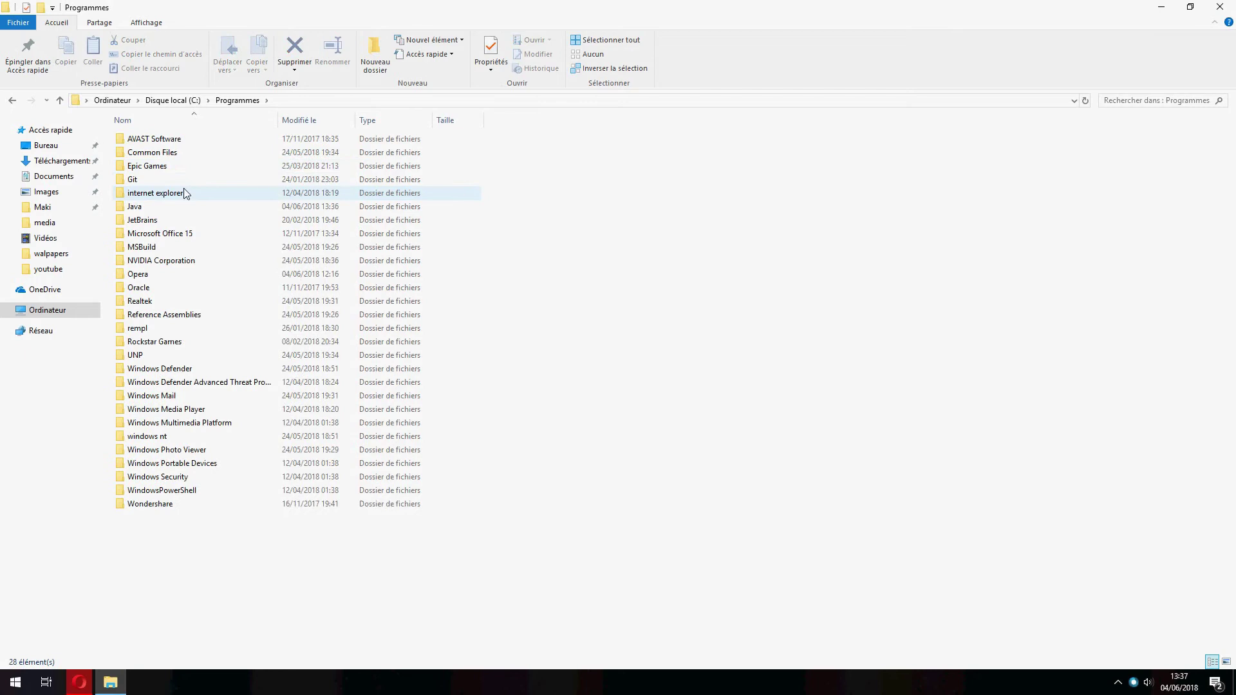
click(168, 206)
double_click(159, 206)
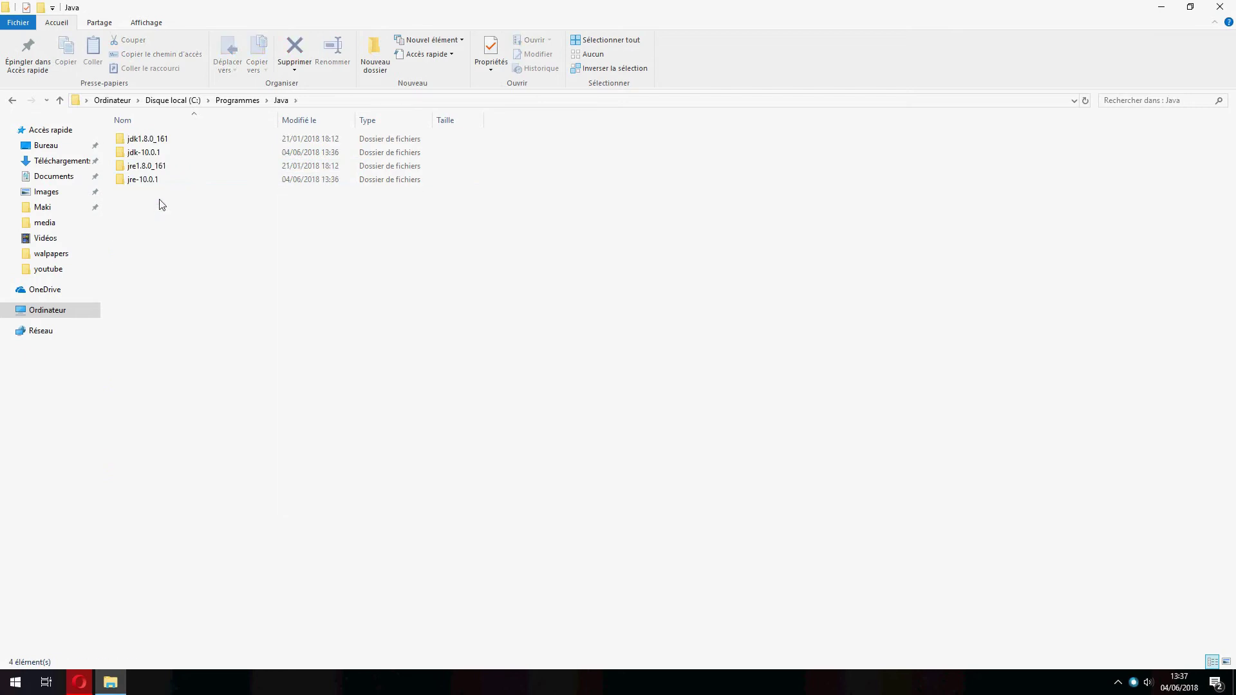
click(183, 152)
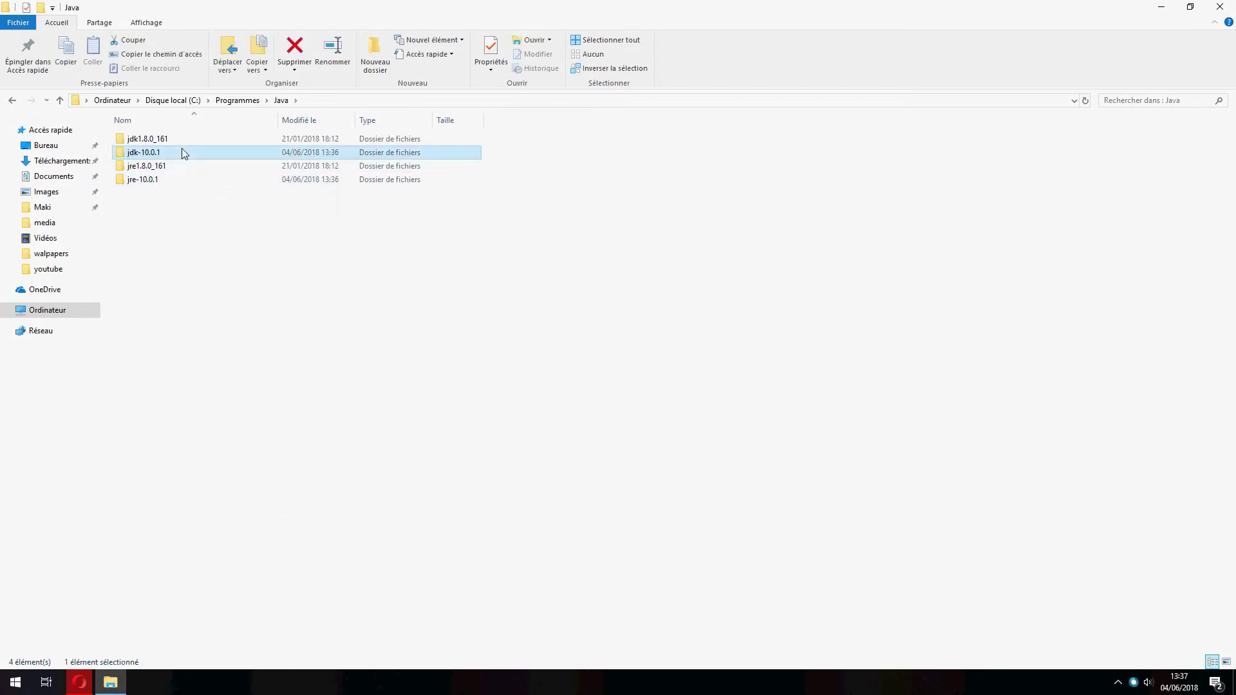
key(F2)
key(Return)
key(Return)
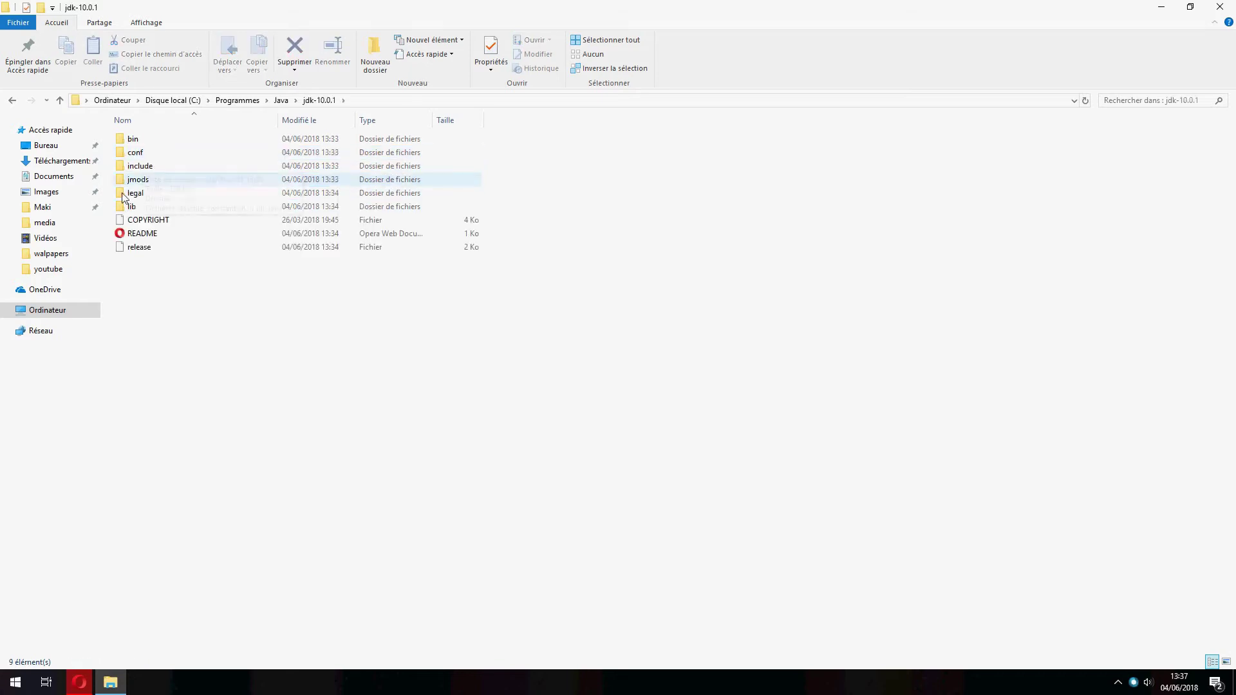
double_click(133, 140)
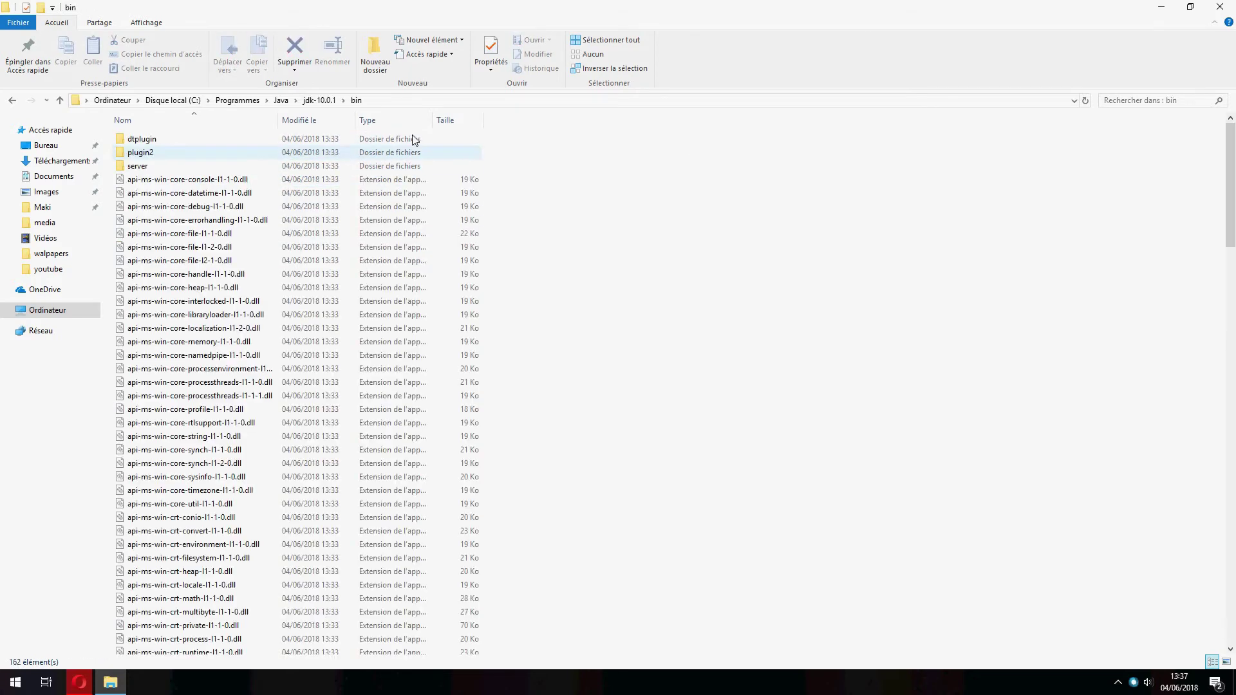
Copy the bin folder's full path from the address bar and close Explorer.
click(408, 101)
right_click(239, 105)
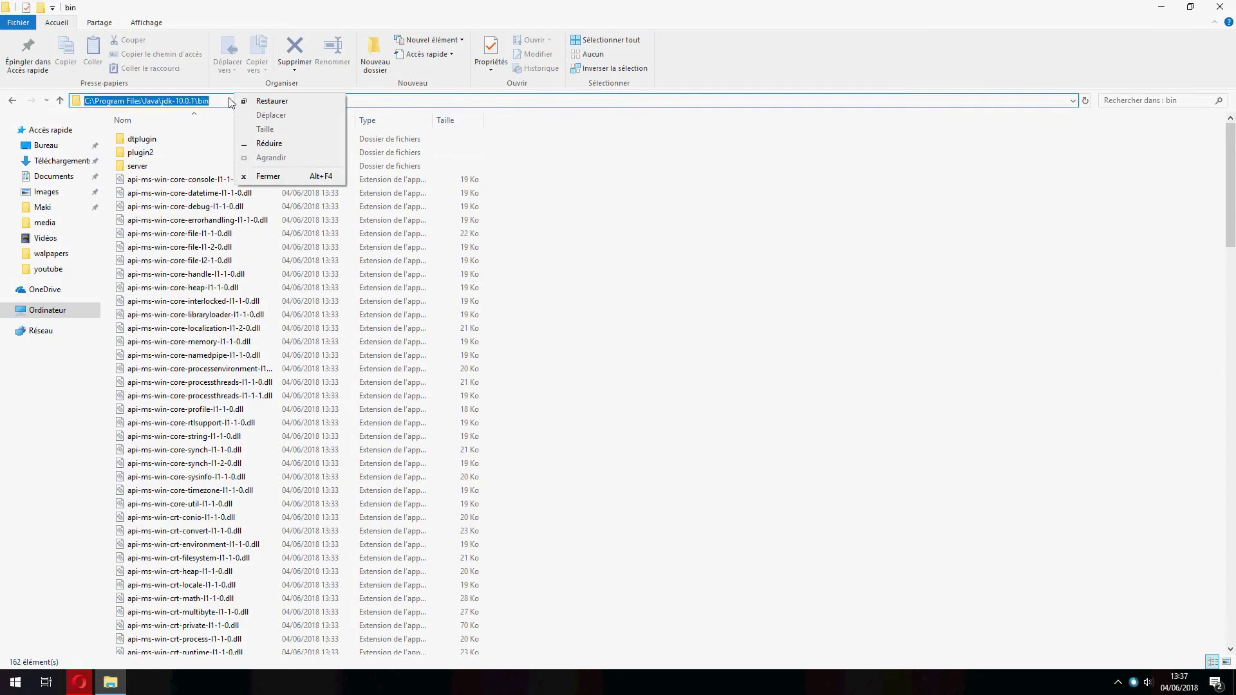
right_click(159, 102)
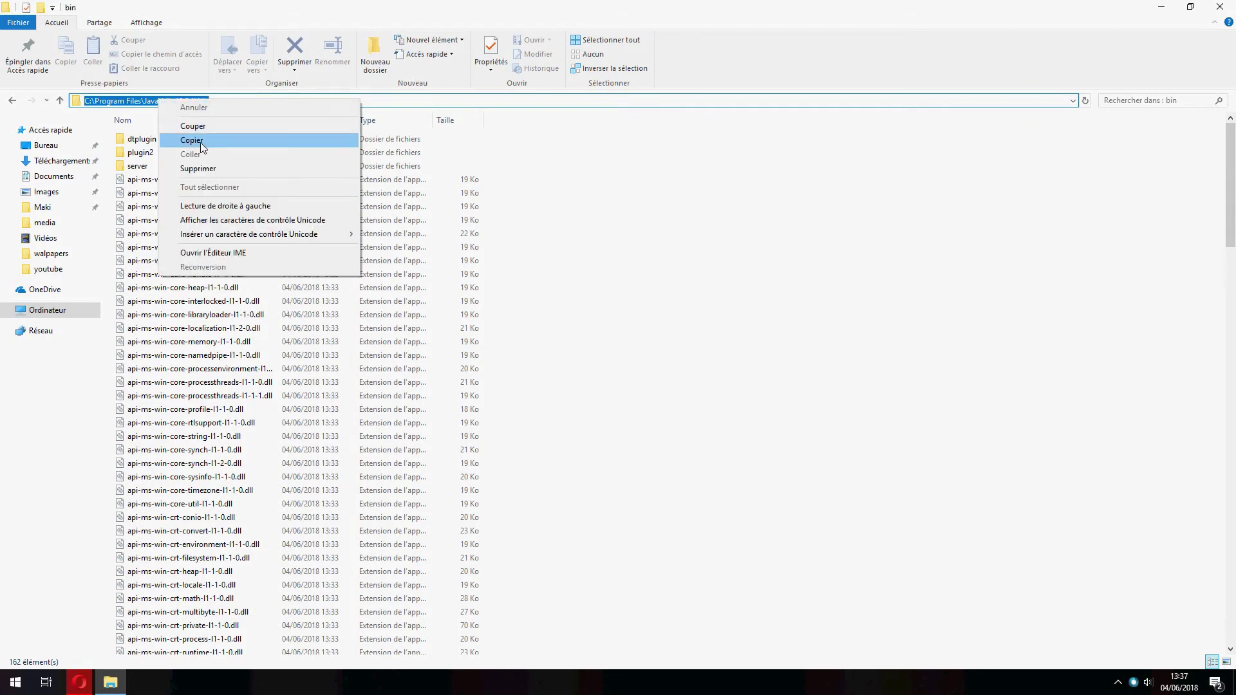
click(192, 141)
click(1220, 6)
Open System properties from the Ordinateur desktop icon.
right_click(10, 115)
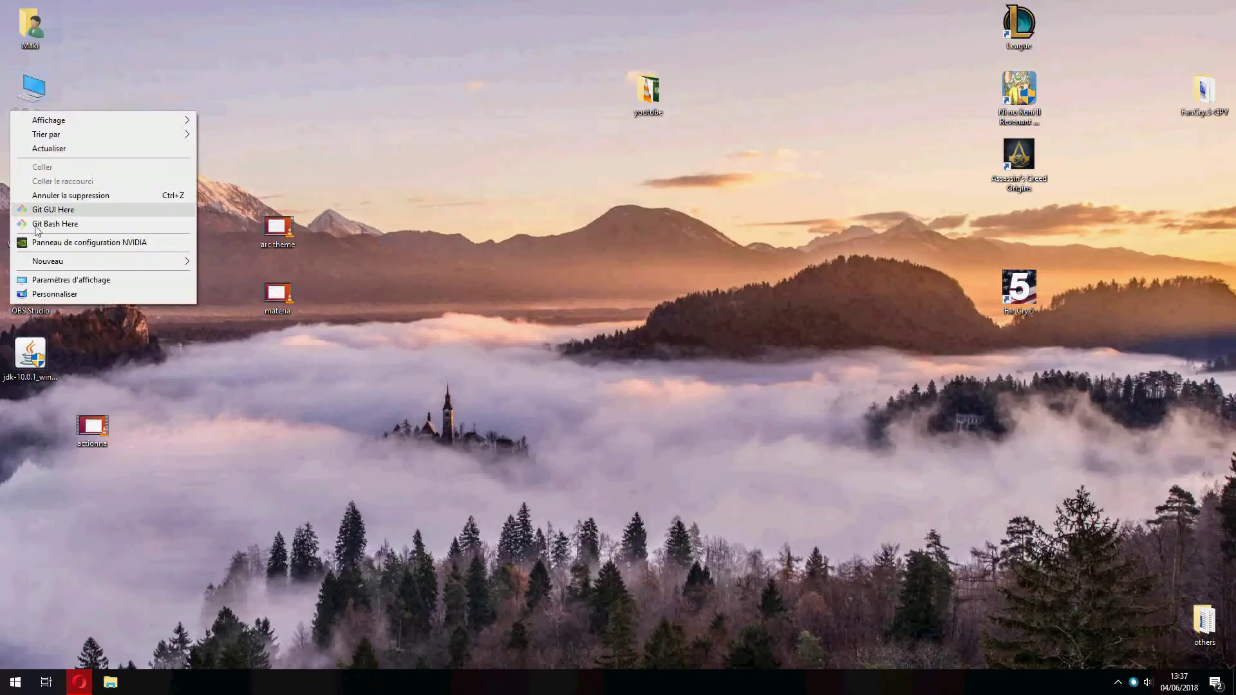
click(29, 91)
right_click(27, 87)
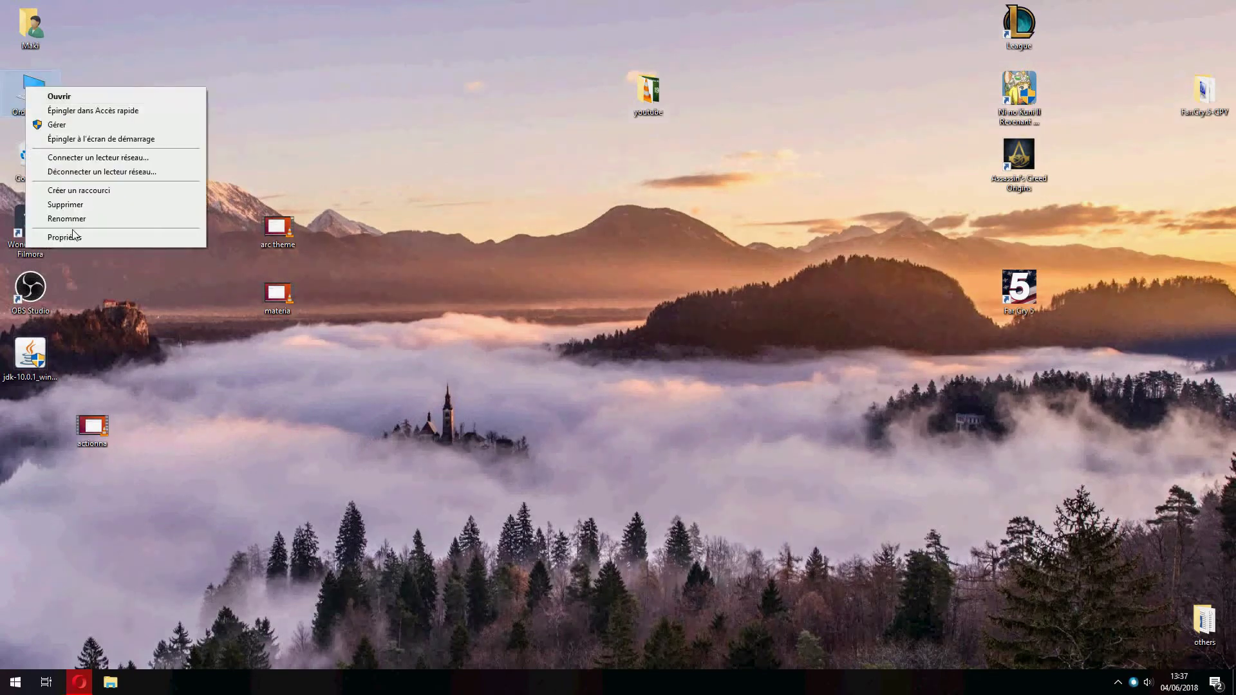
click(79, 239)
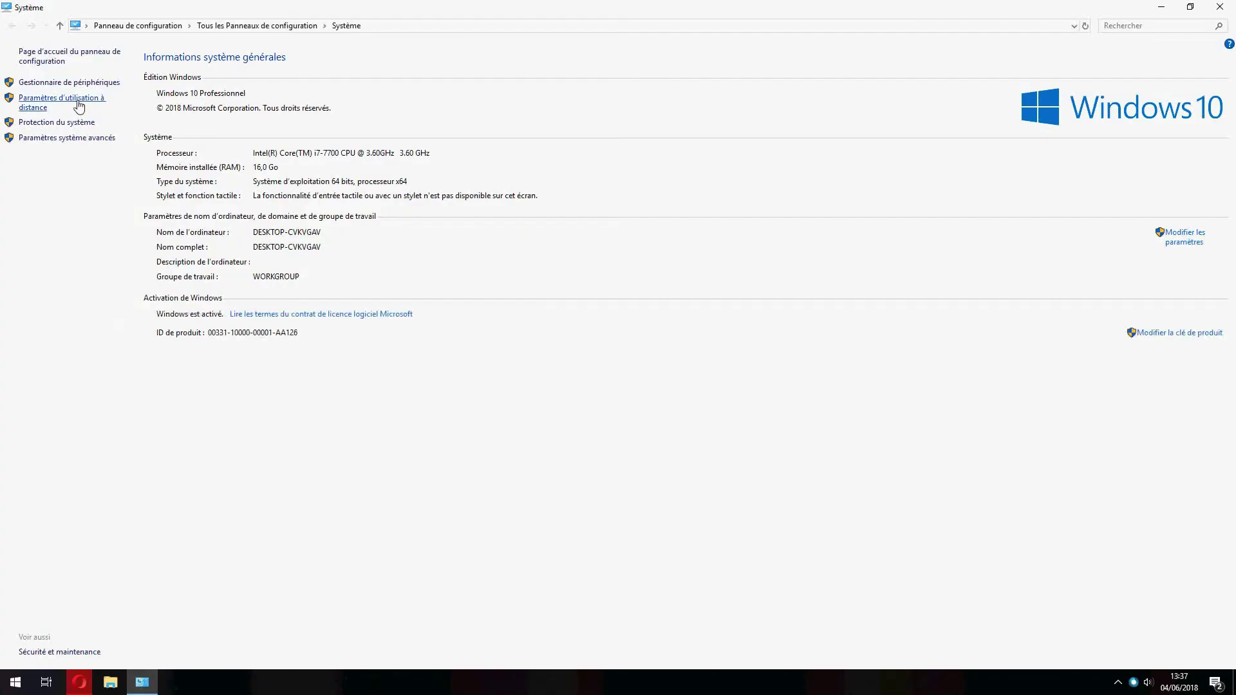
Append C:\Program Files\Java\jdk-10.0.1\bin to the system Path and confirm all dialogs.
click(77, 138)
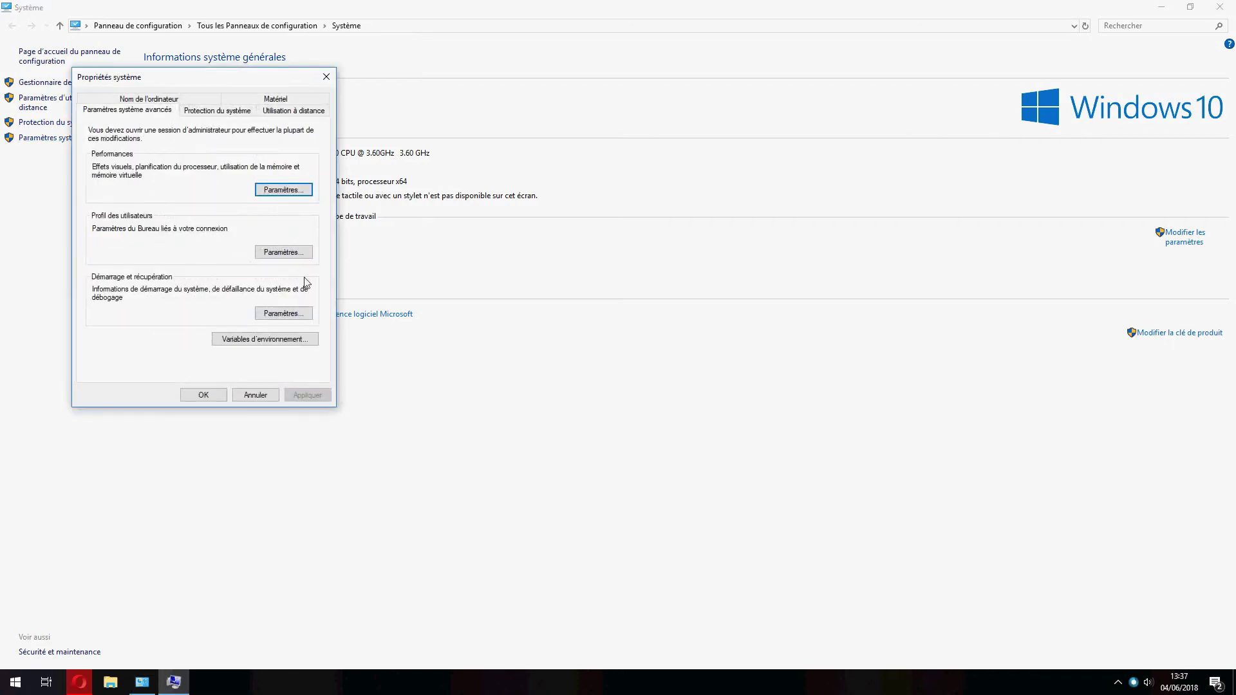
click(271, 340)
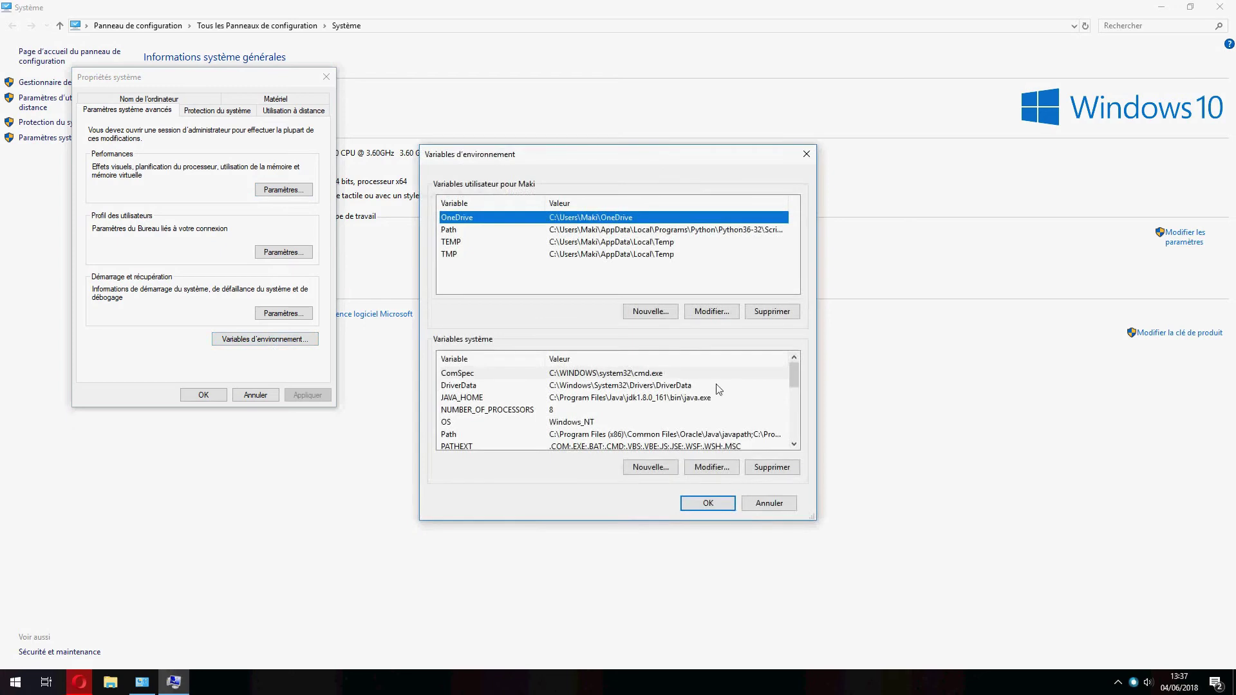
double_click(452, 434)
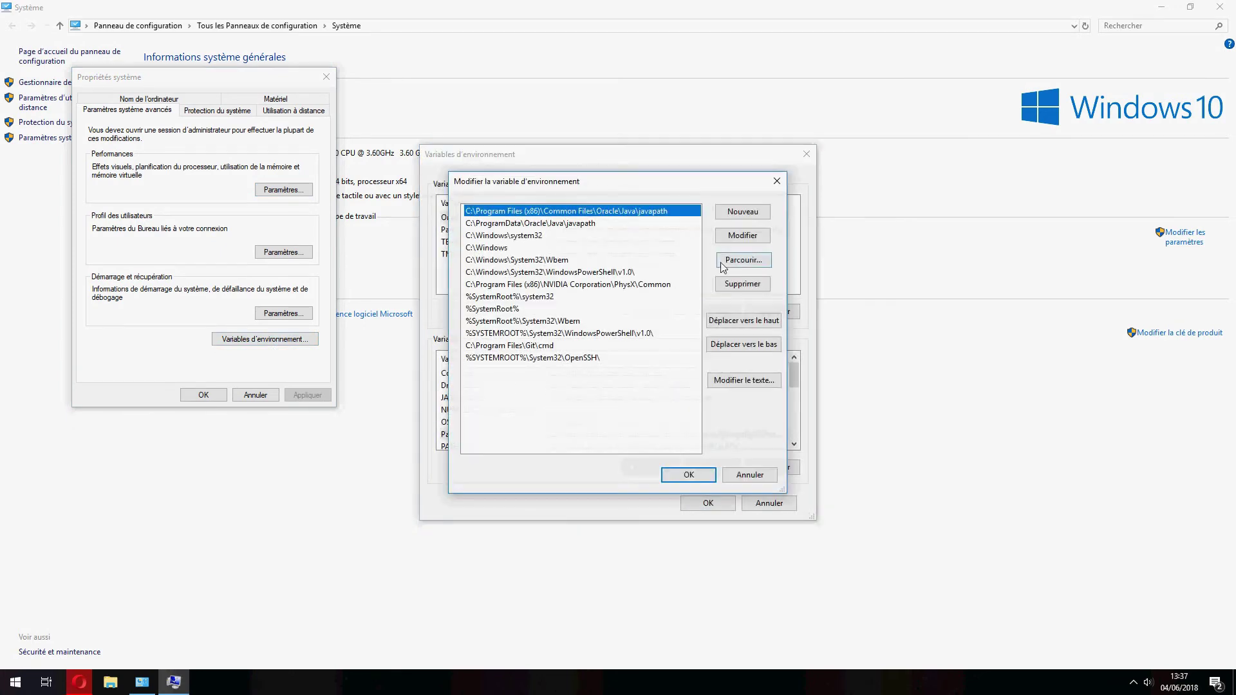
click(734, 212)
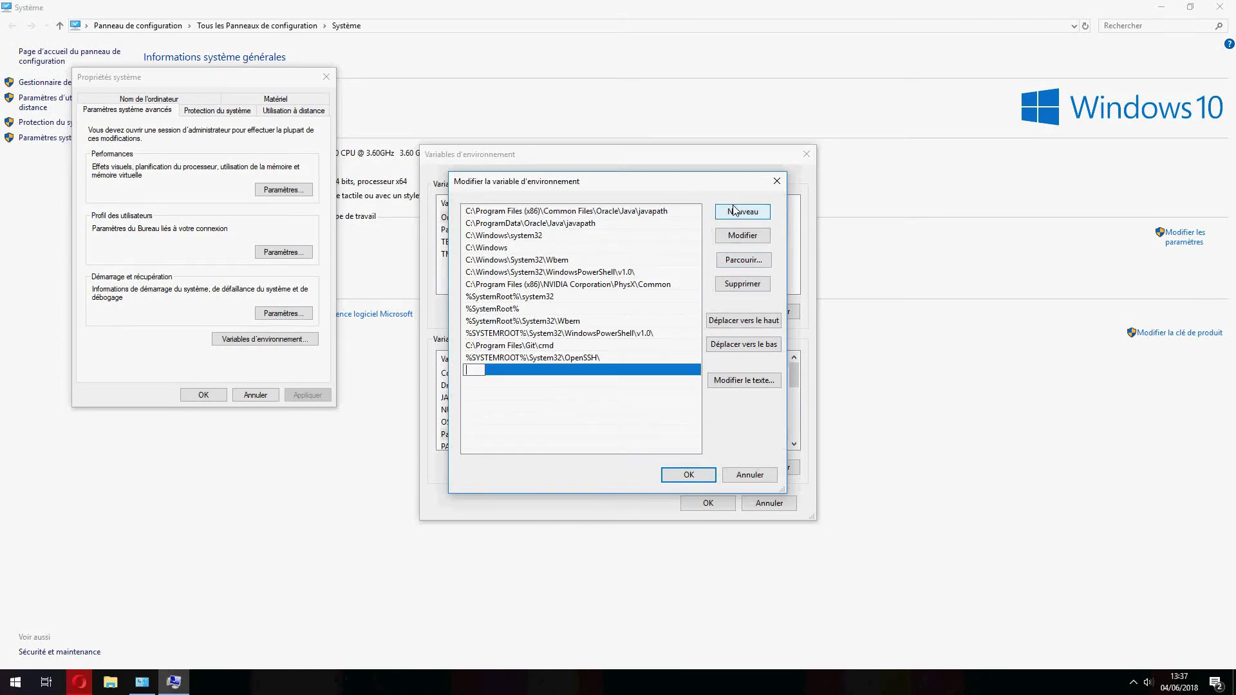
key(ctrl+v)
click(628, 413)
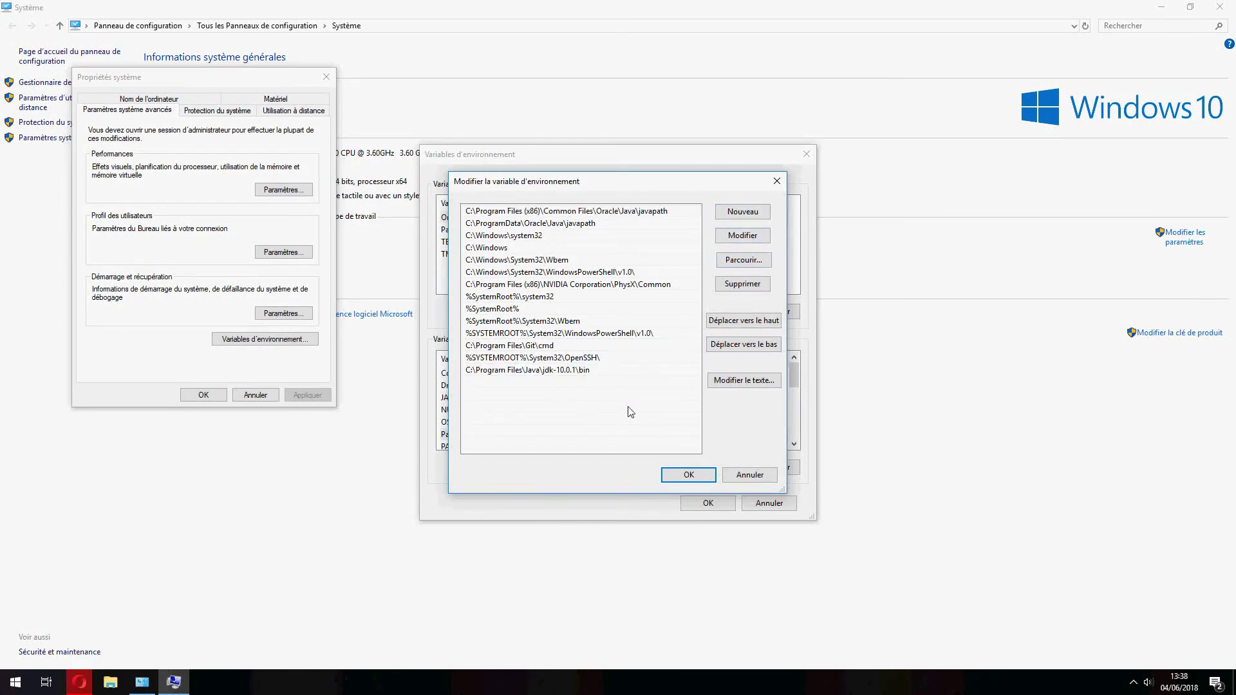
click(686, 476)
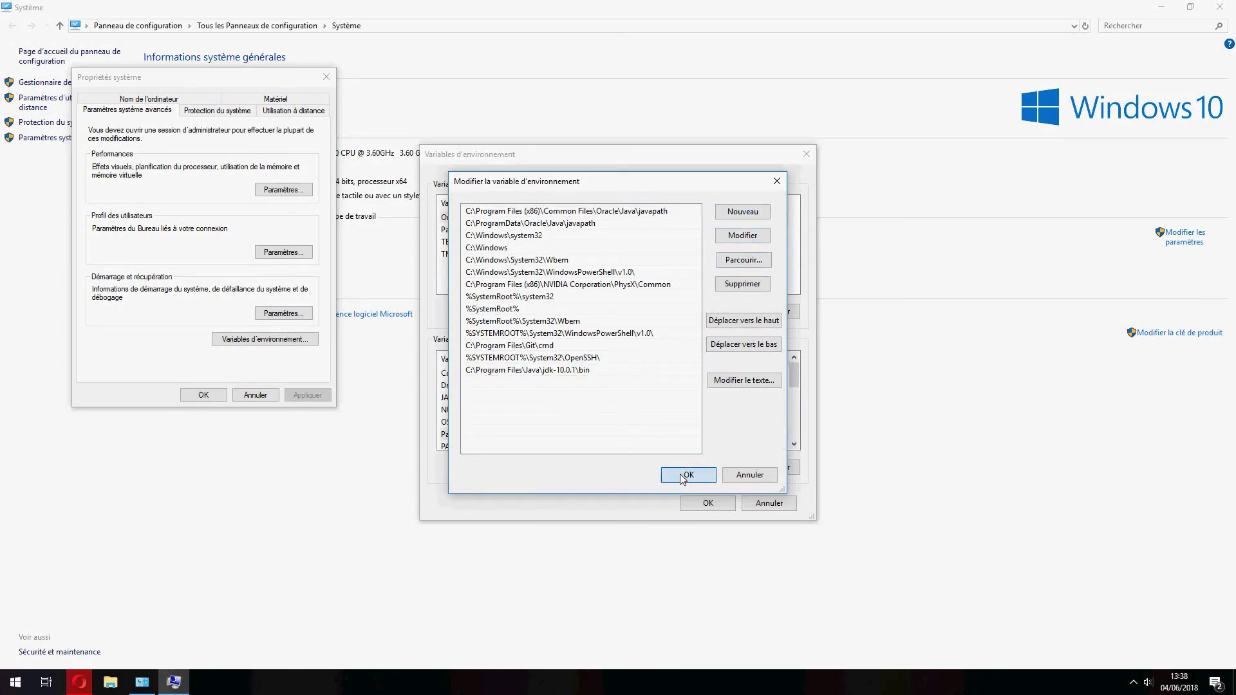
click(703, 506)
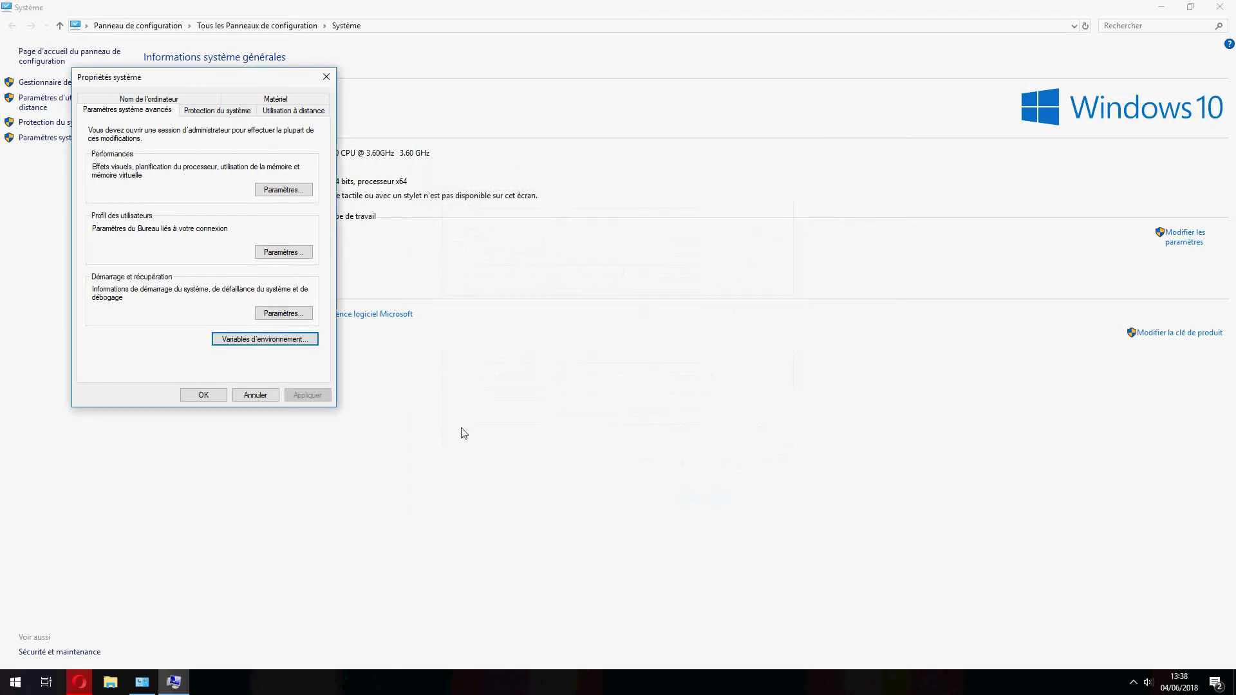
click(198, 394)
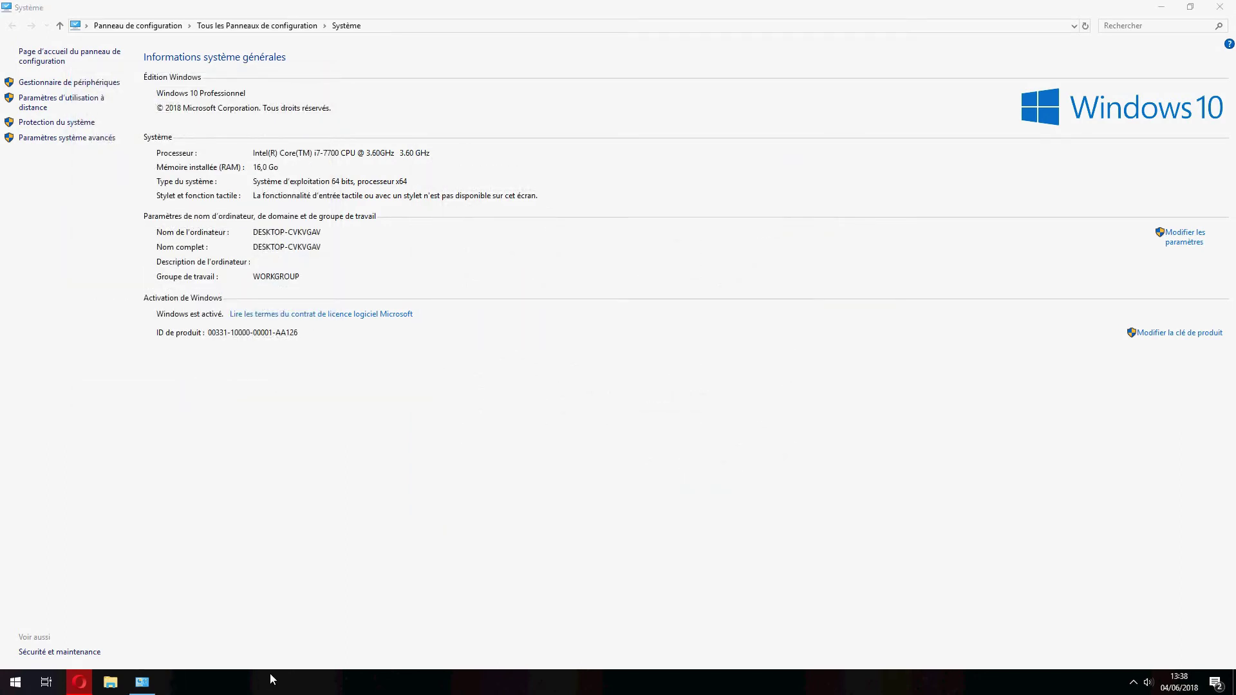
Start a new system variable named JAVA_HOME in Environment Variables, then show the desktop.
click(63, 139)
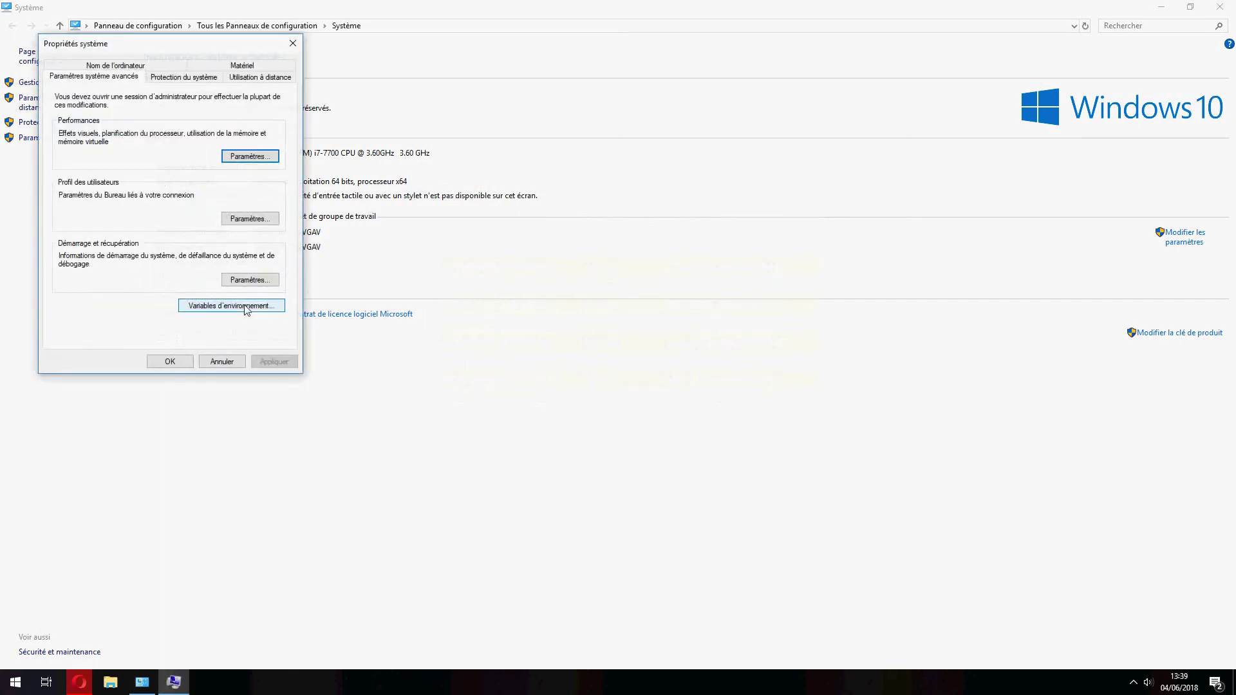
click(273, 306)
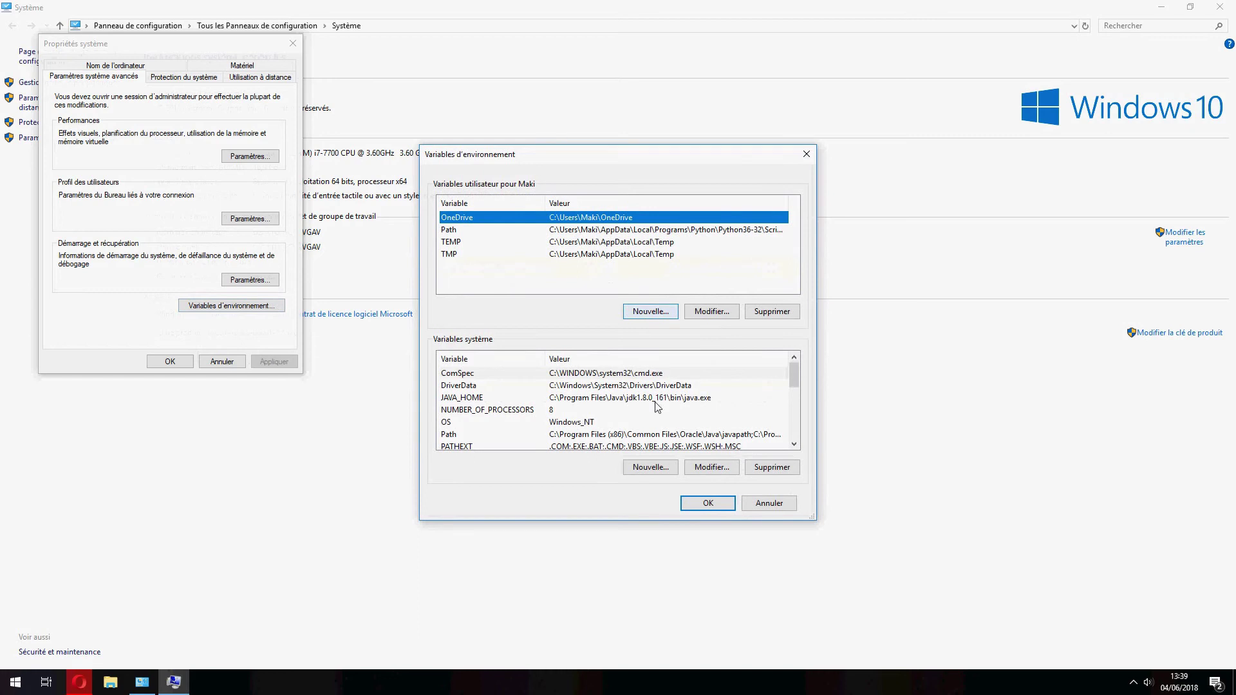
click(650, 471)
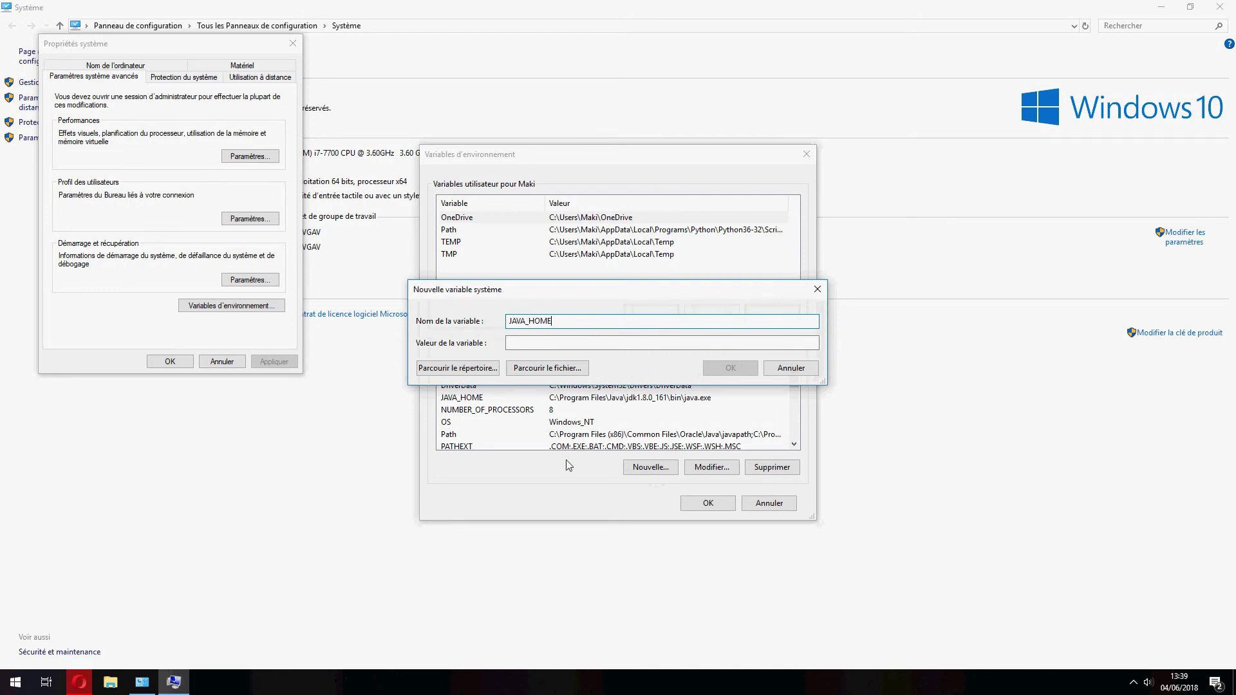
right_click(370, 654)
click(351, 585)
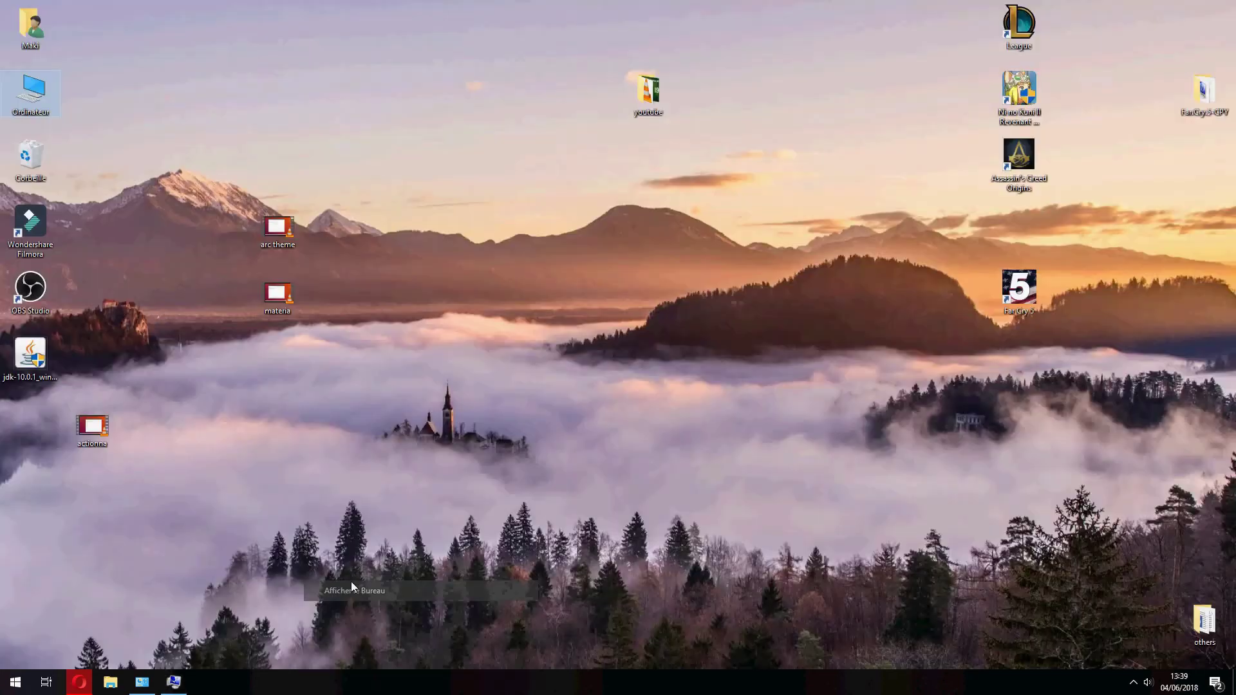
Browse to C:\Program Files\Java\jdk-10.0.1 and copy its address-bar path.
double_click(30, 87)
double_click(224, 237)
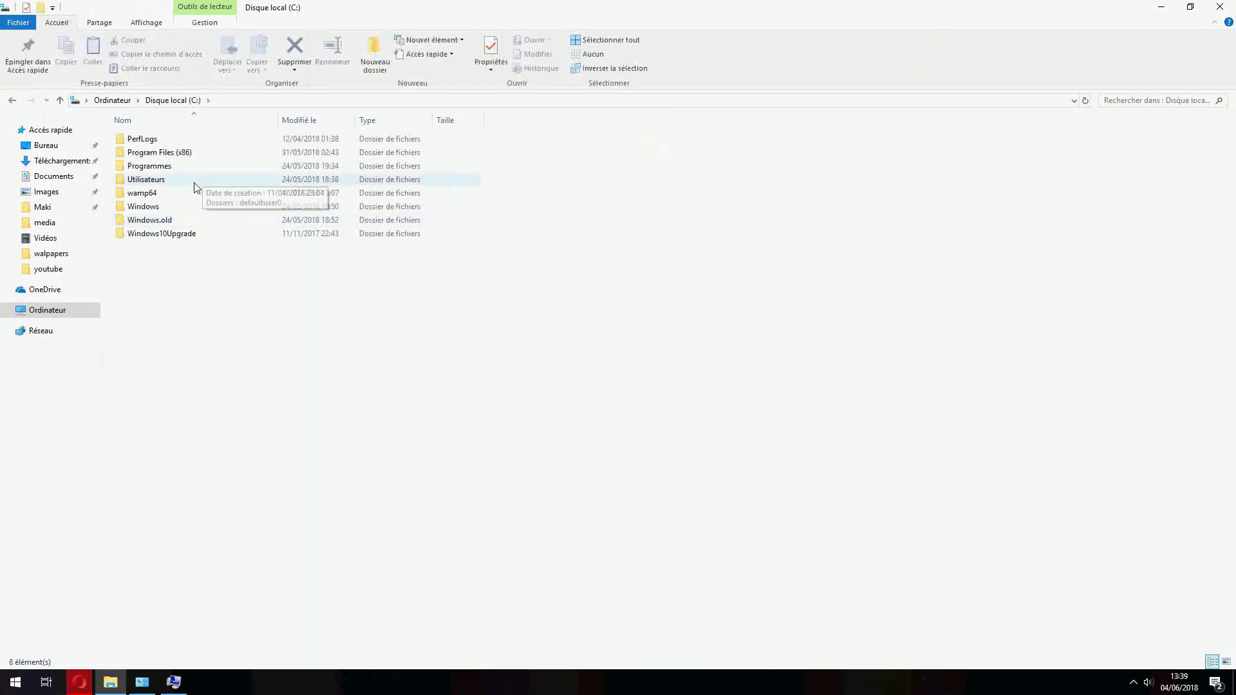
double_click(202, 166)
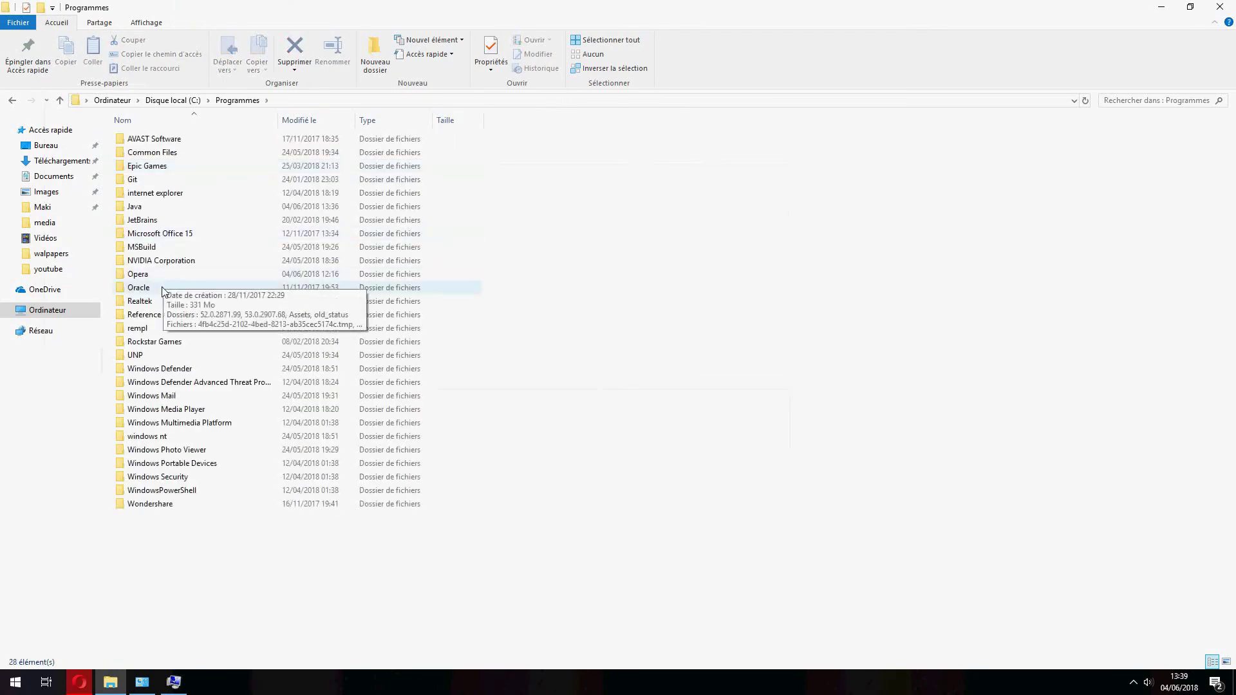
double_click(136, 206)
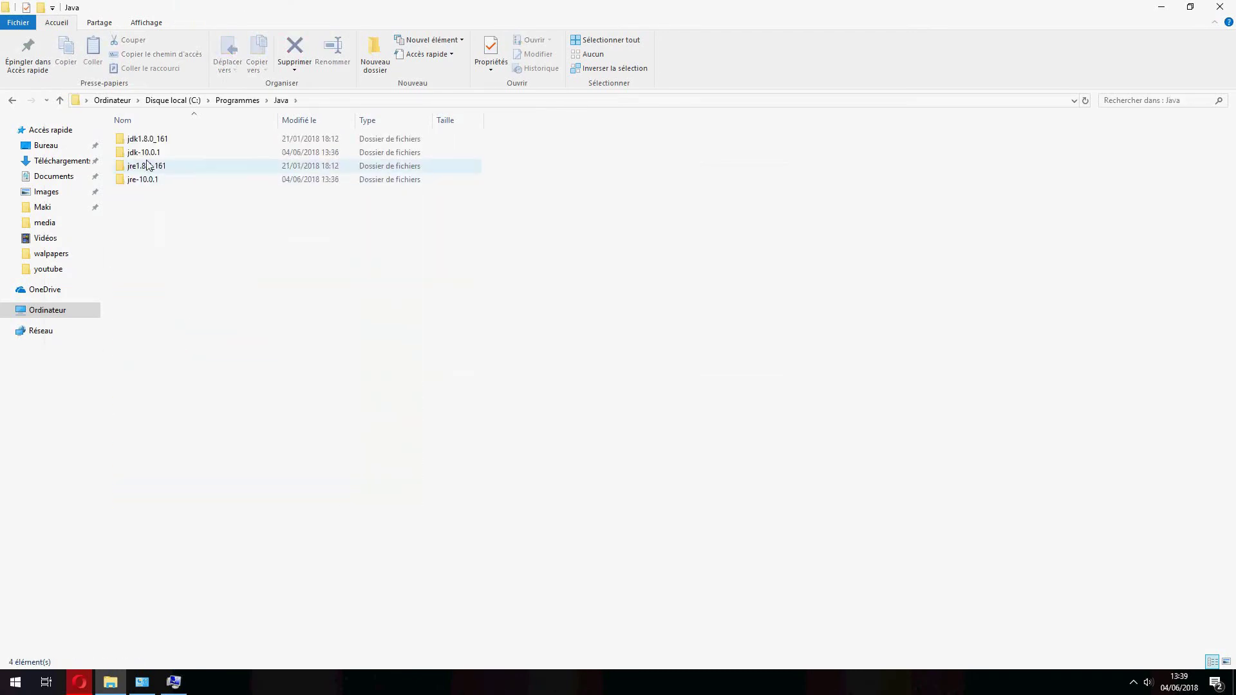
double_click(148, 153)
key(ctrl+c)
click(425, 101)
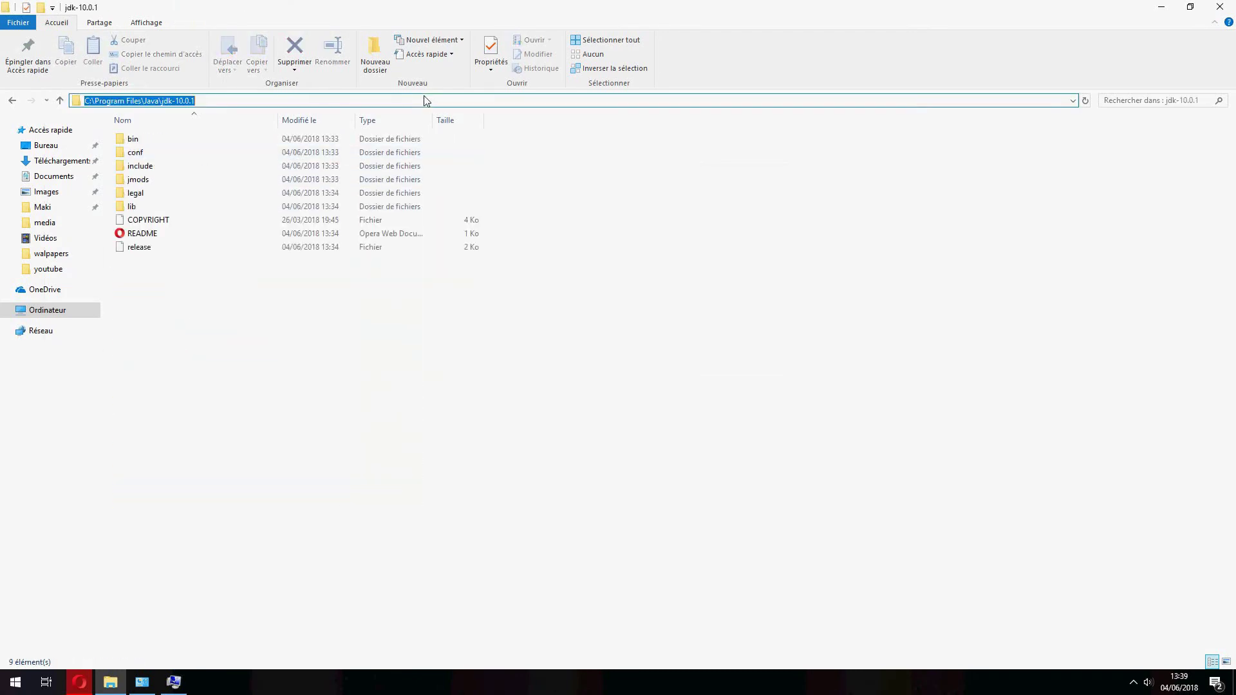
Paste that path as the JAVA_HOME value and confirm all dialogs.
click(175, 682)
click(588, 343)
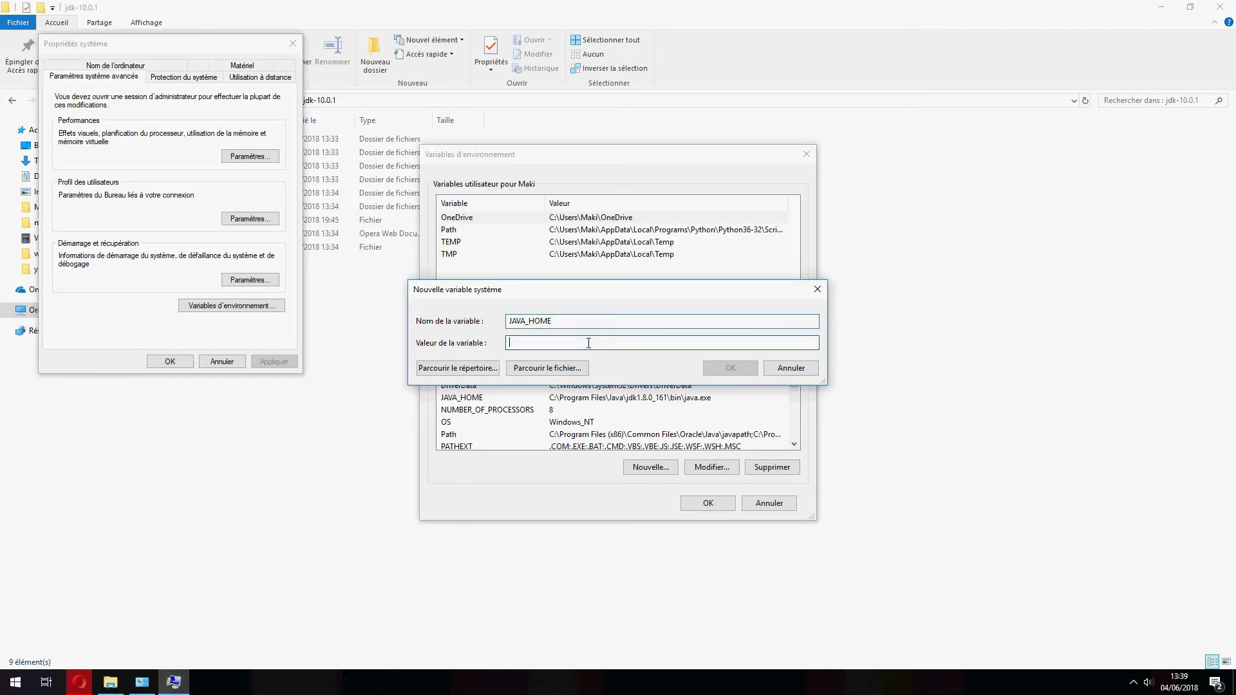
key(ctrl+v)
click(730, 368)
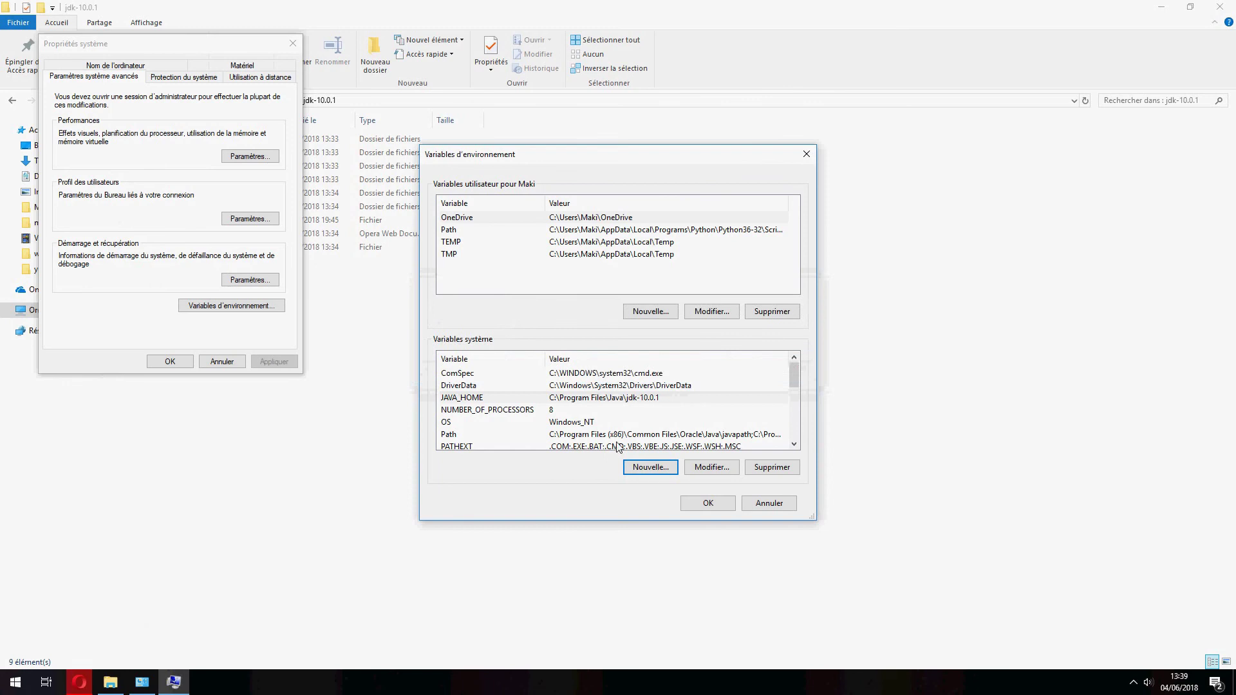
click(706, 506)
click(172, 362)
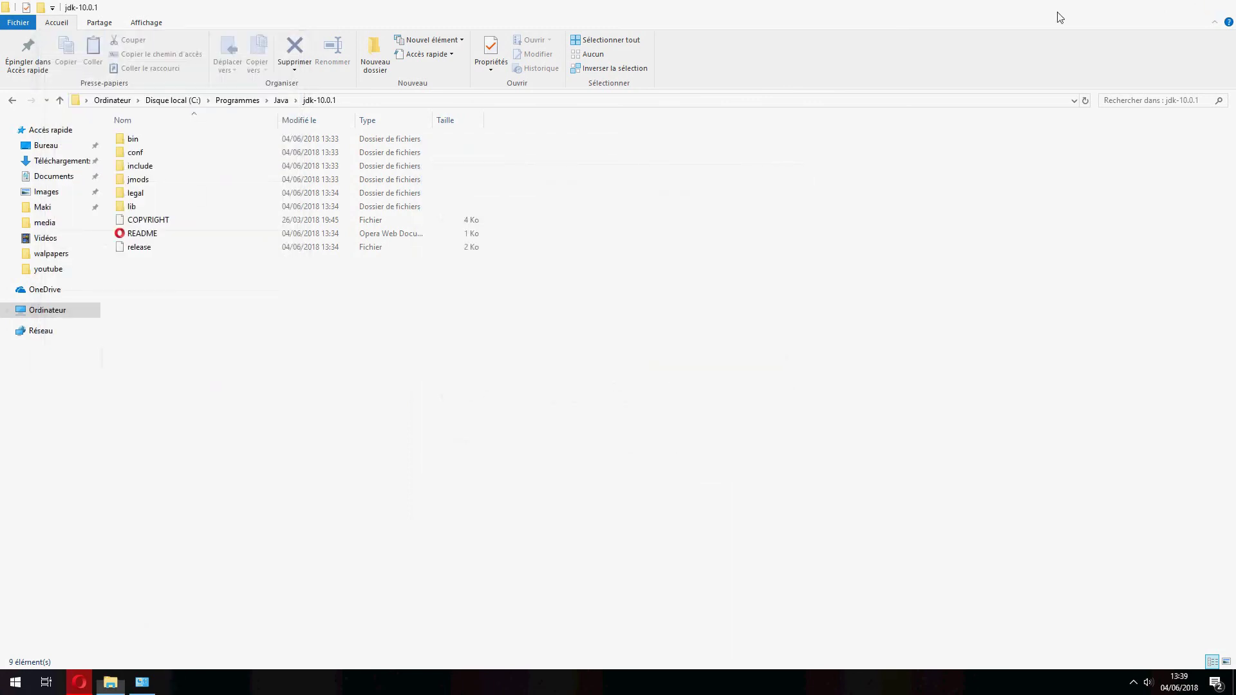
Open Command Prompt, run java -version, and highlight the 10.0.1 version line.
key(super+d)
click(14, 684)
text(cm)
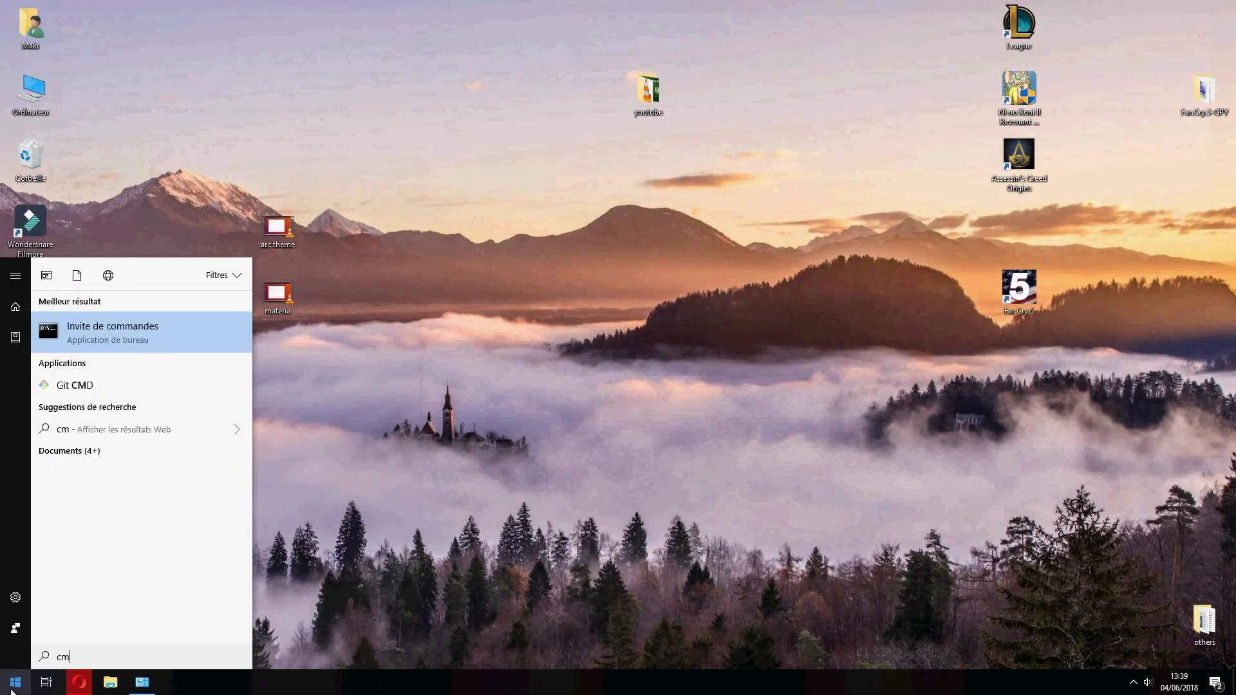
click(166, 345)
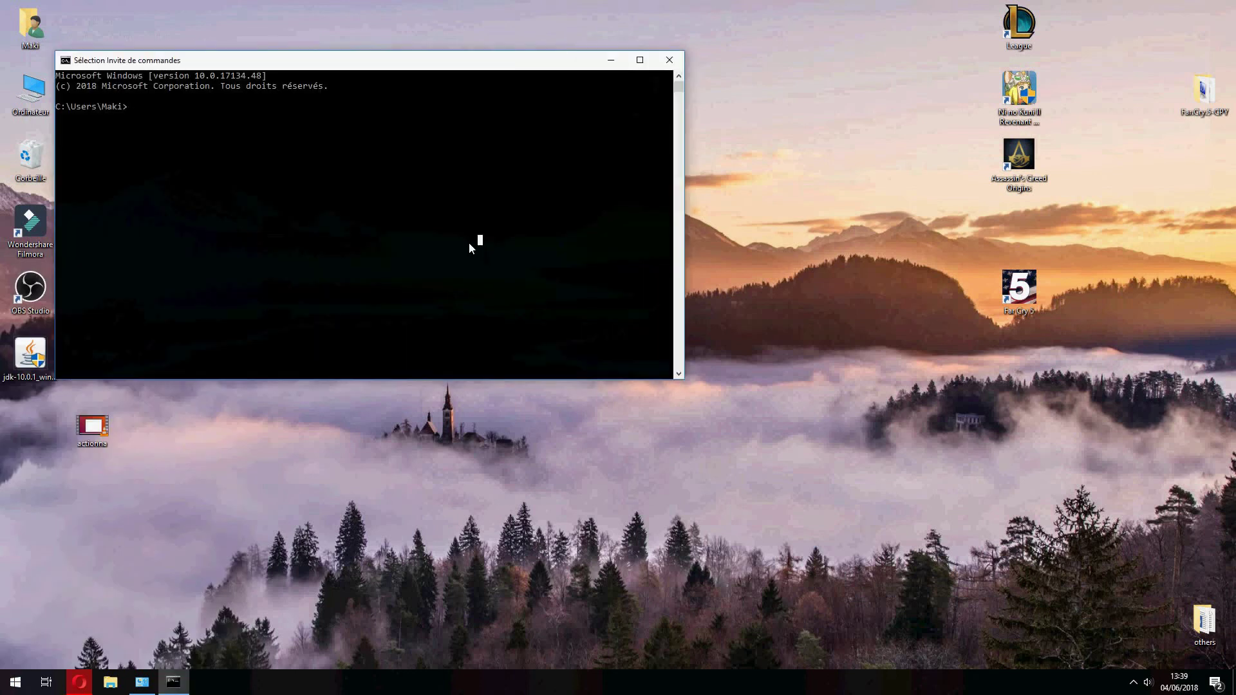
text(java -b)
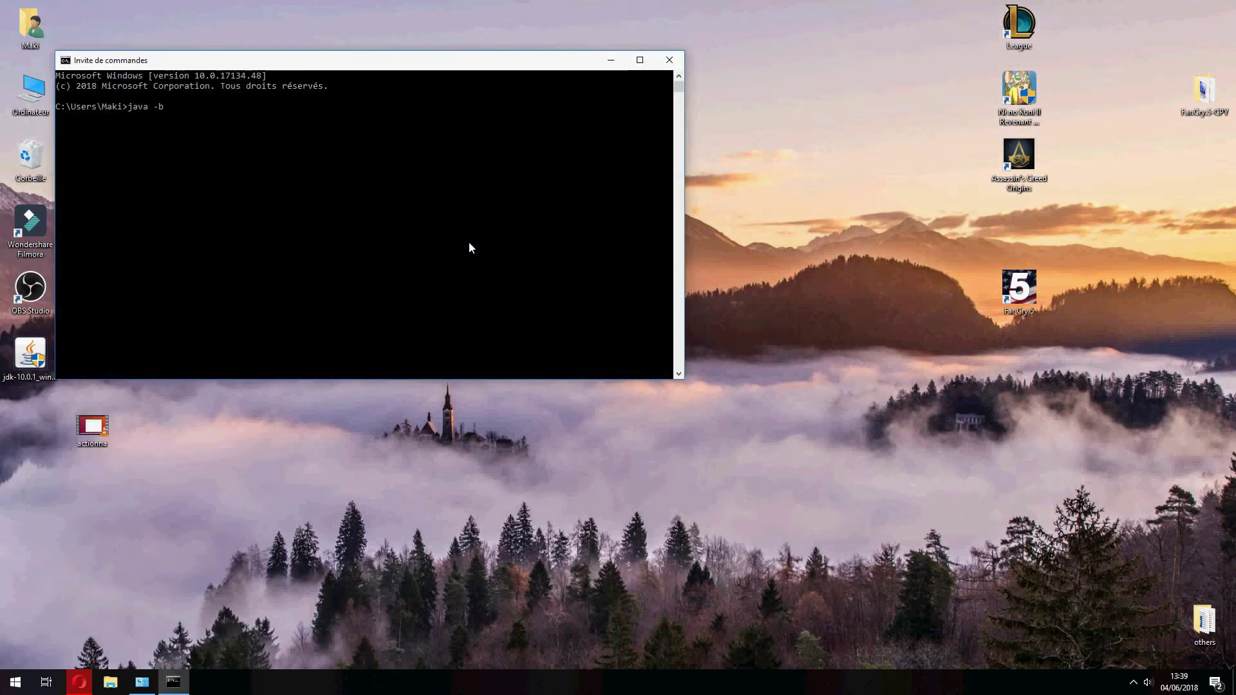
text(versuib)
text(ion)
key(Return)
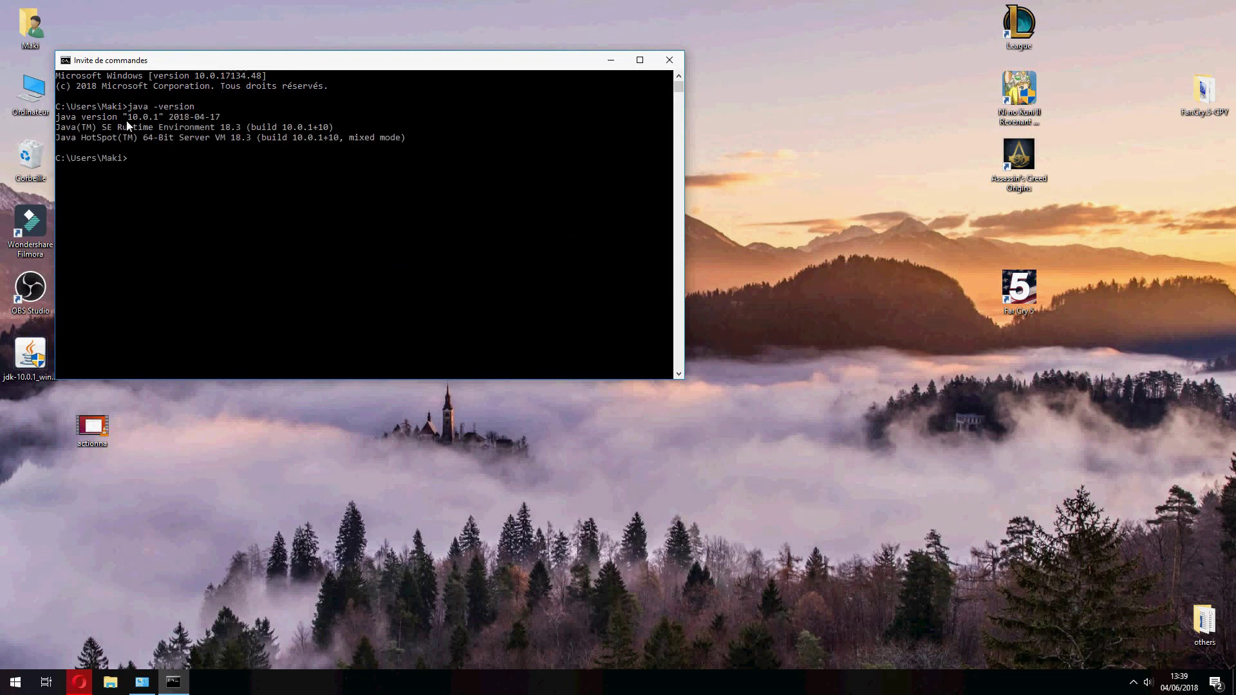
mouse_move(61, 114)
mouse_down()
mouse_move(152, 126)
mouse_move(238, 118)
mouse_up()
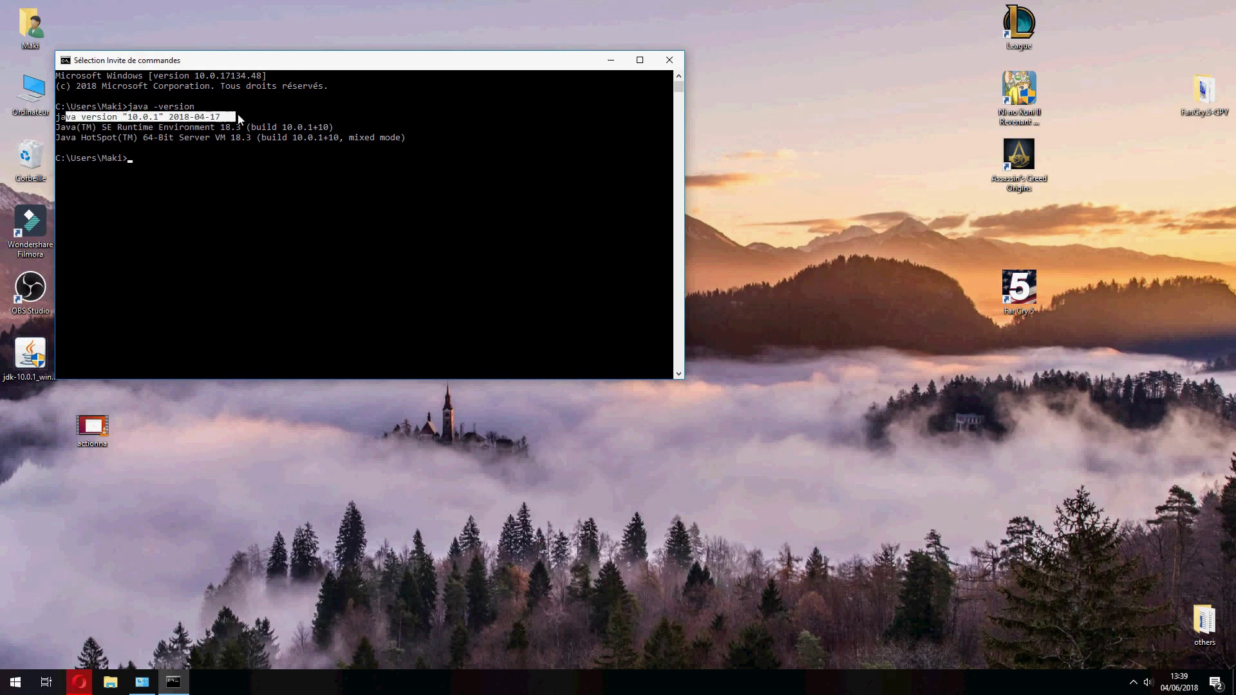
click(228, 188)
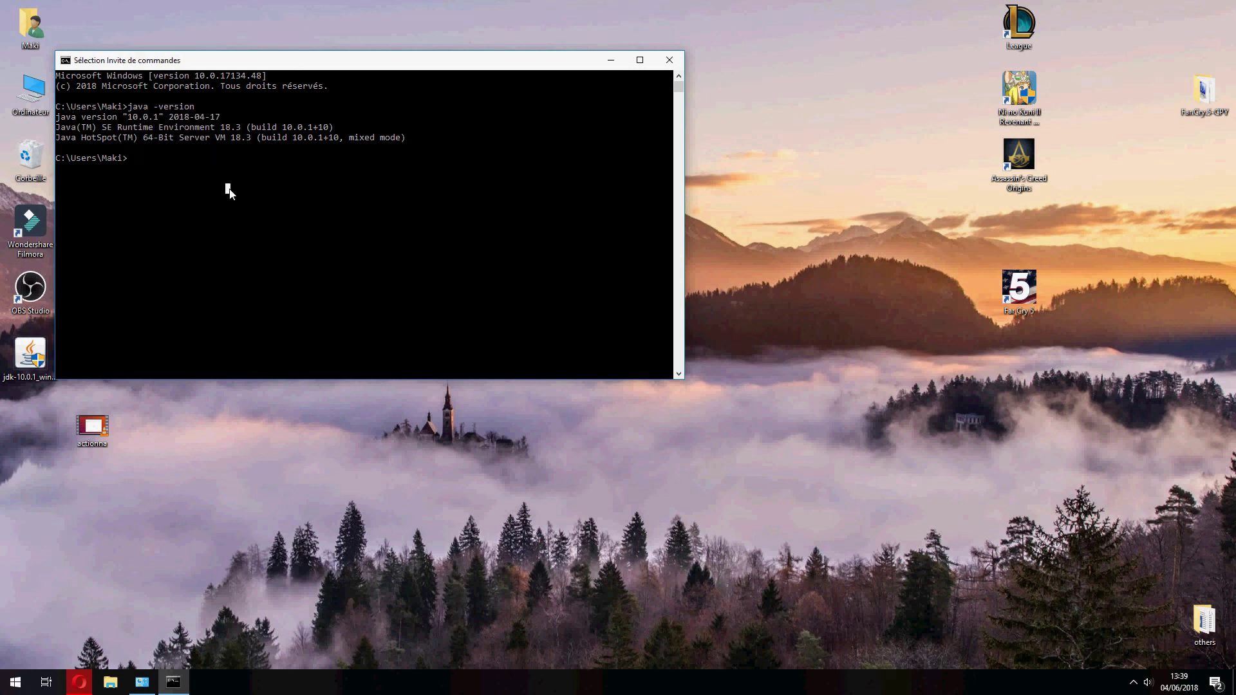